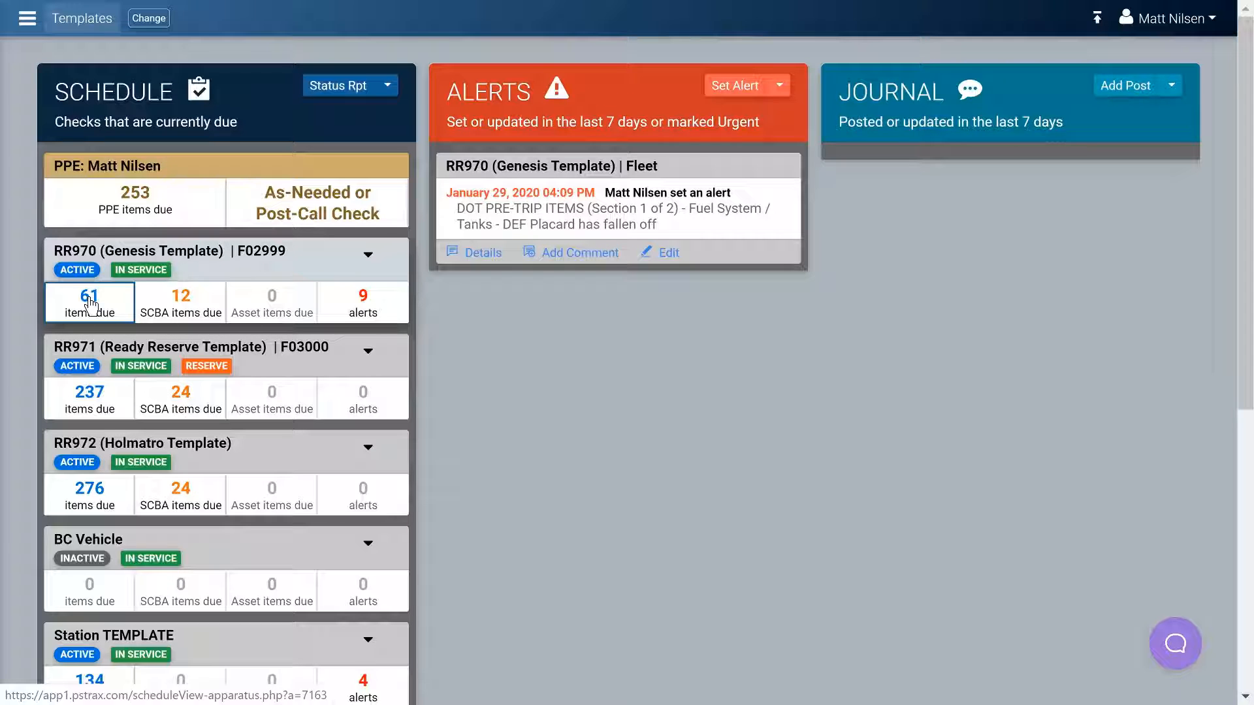
Open the items due for RR970 (Genesis Template) and review the vehicle's list of open alerts.
{"action": "left_click", "coordinate": [90, 304]}
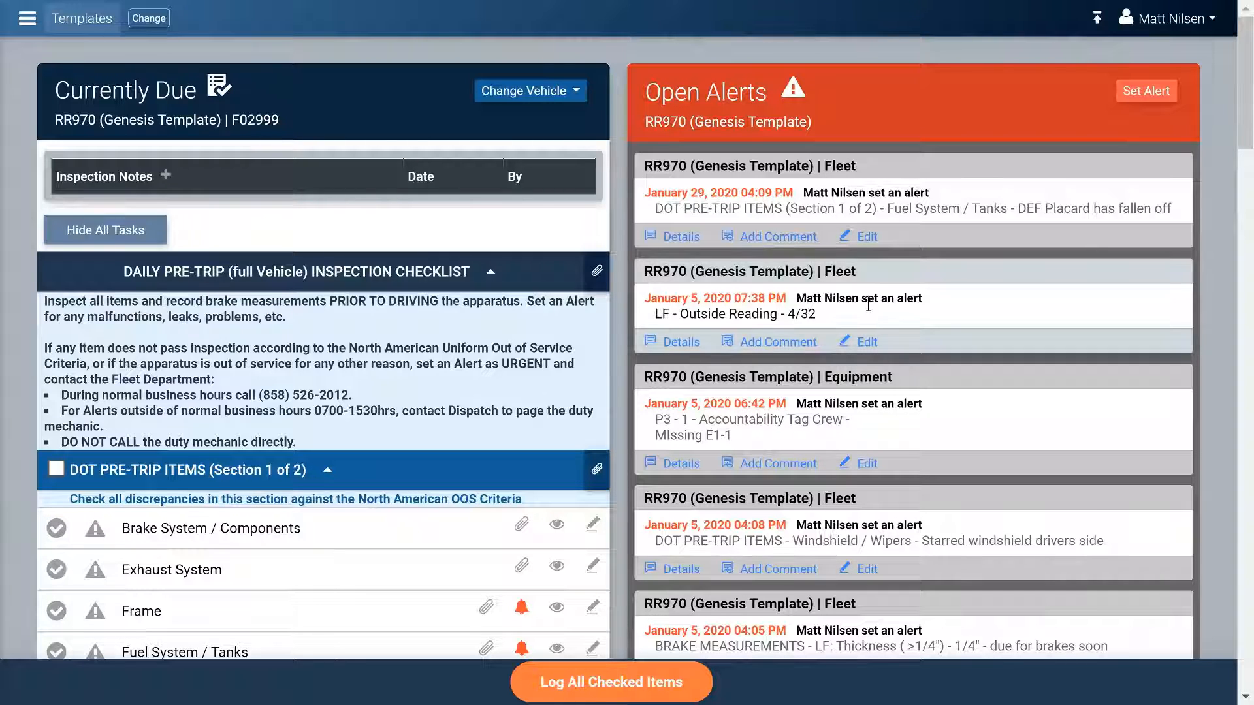
{"action": "scroll", "coordinate": [869, 386], "scroll_direction": "down", "scroll_amount": 5}
{"action": "scroll", "coordinate": [886, 358], "scroll_direction": "down", "scroll_amount": 1}
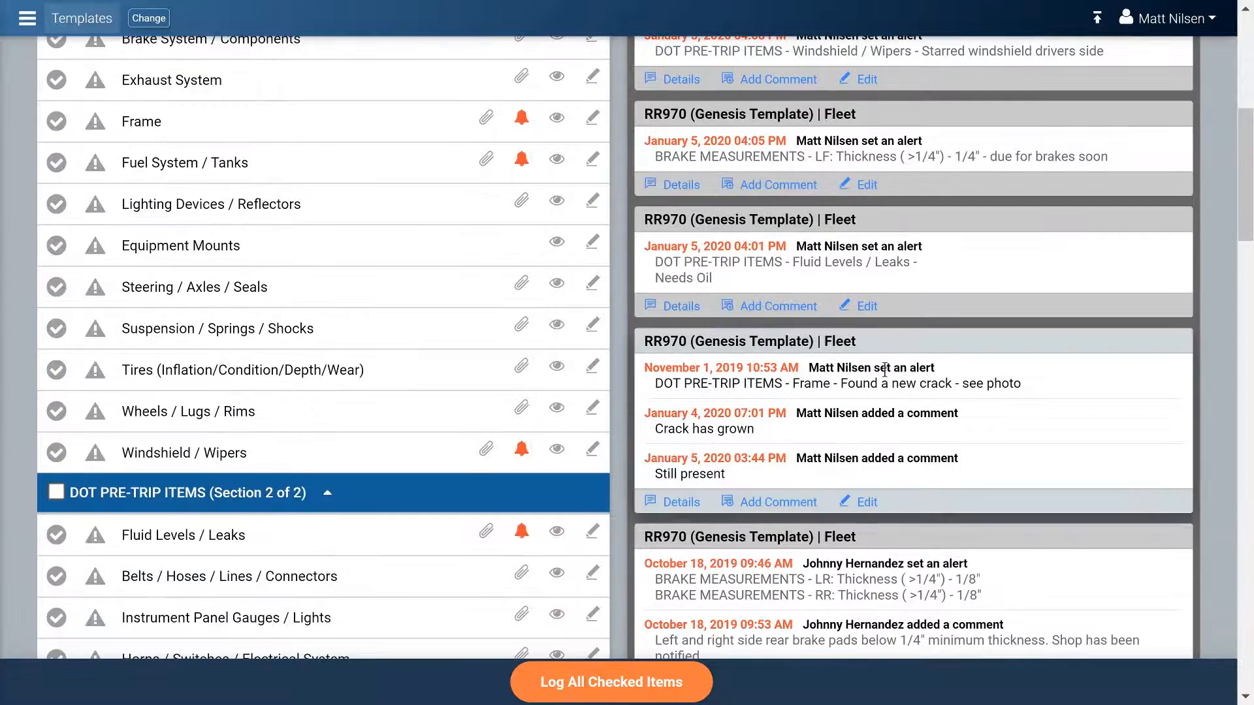
{"action": "scroll", "coordinate": [884, 377], "scroll_direction": "down", "scroll_amount": 5}
{"action": "scroll", "coordinate": [886, 382], "scroll_direction": "up", "scroll_amount": 1}
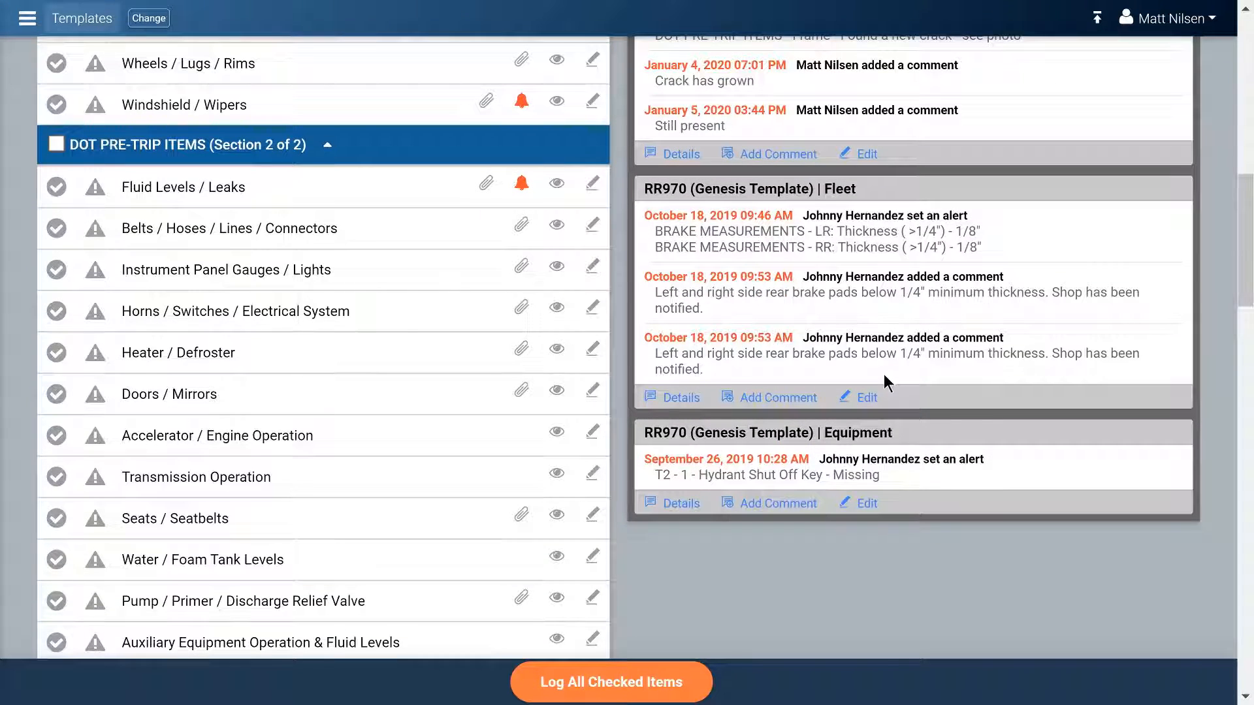
{"action": "scroll", "coordinate": [883, 374], "scroll_direction": "up", "scroll_amount": 10}
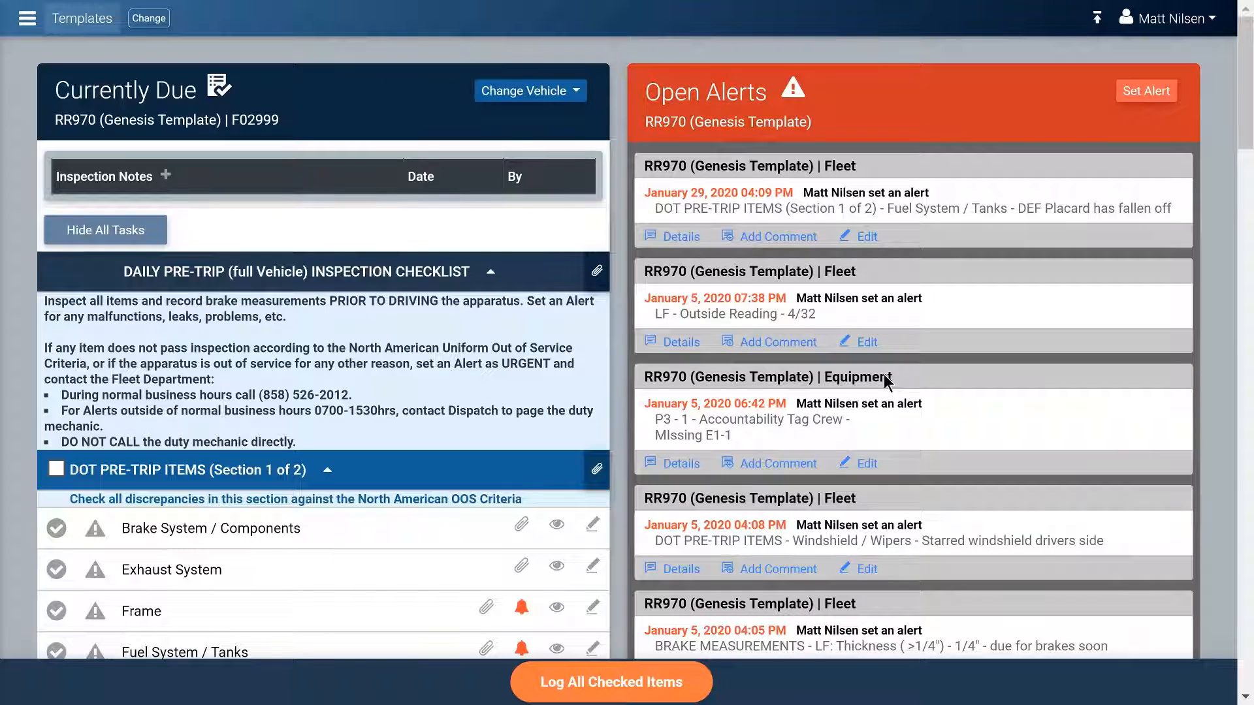
View the recent task history of Brake System / Components and close it.
{"action": "left_click", "coordinate": [521, 565]}
{"action": "scroll", "coordinate": [445, 388], "scroll_direction": "down", "scroll_amount": 2}
{"action": "scroll", "coordinate": [447, 394], "scroll_direction": "down", "scroll_amount": 1}
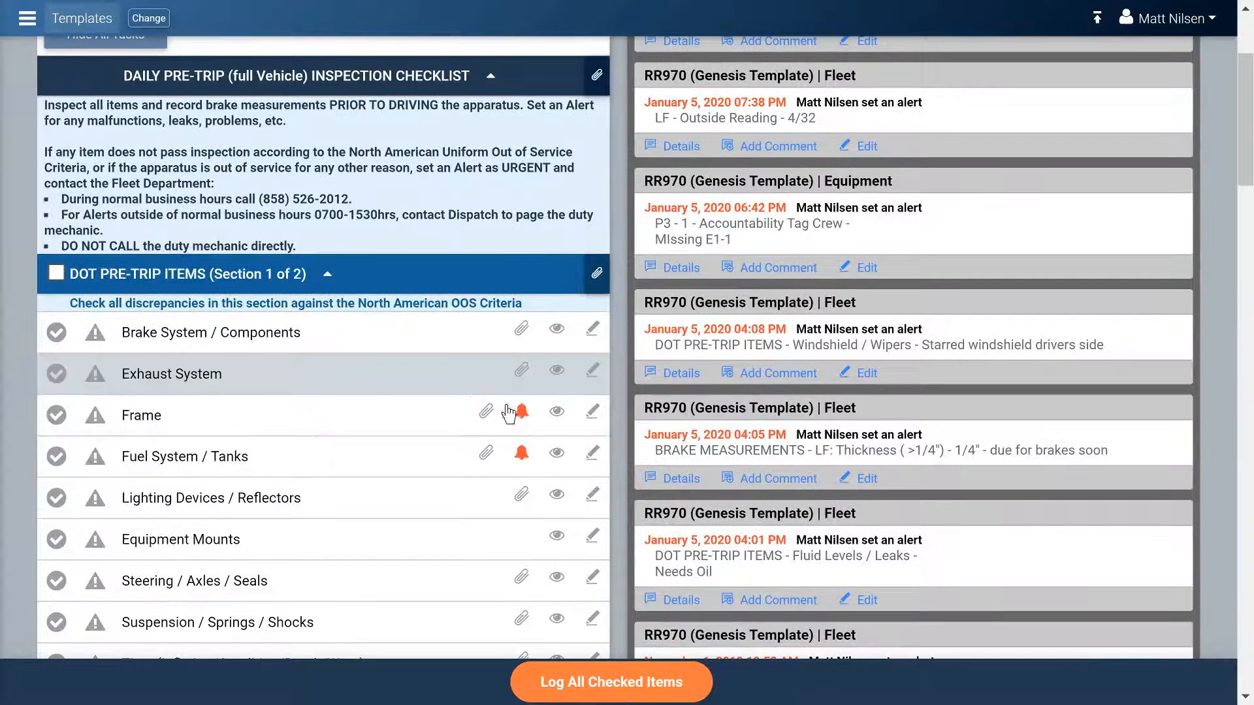
{"action": "left_click", "coordinate": [557, 331]}
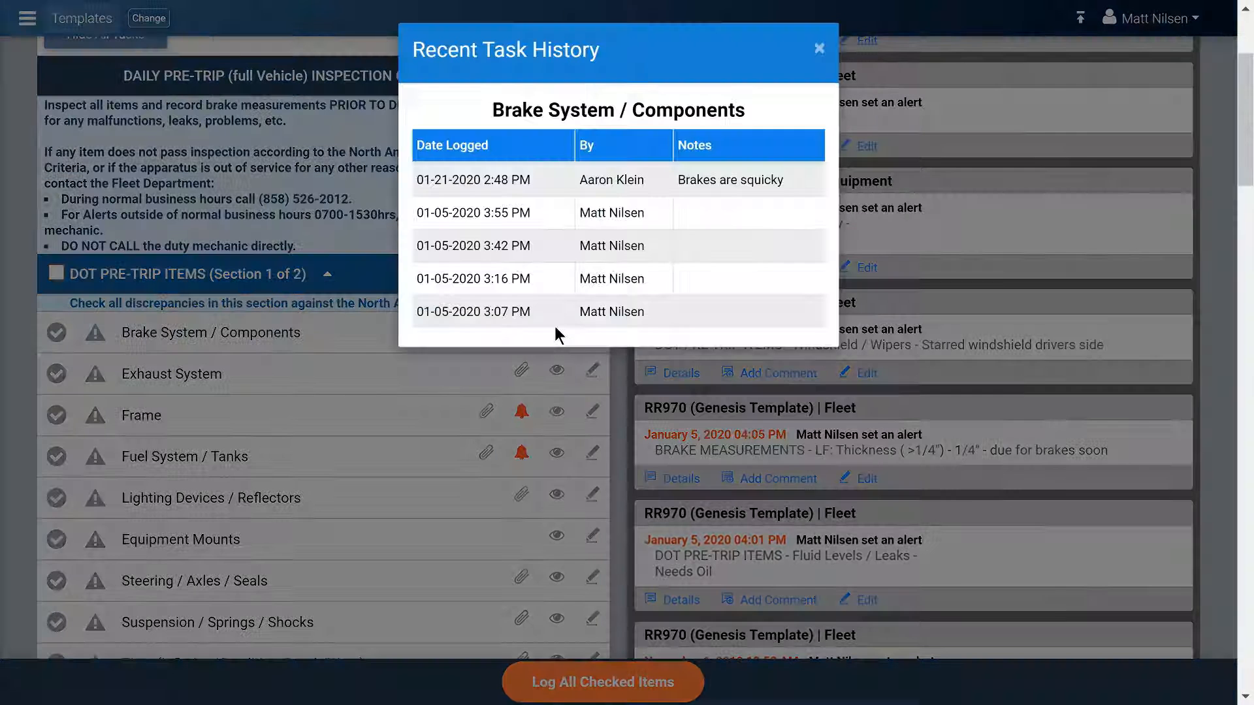
{"action": "left_click", "coordinate": [819, 52]}
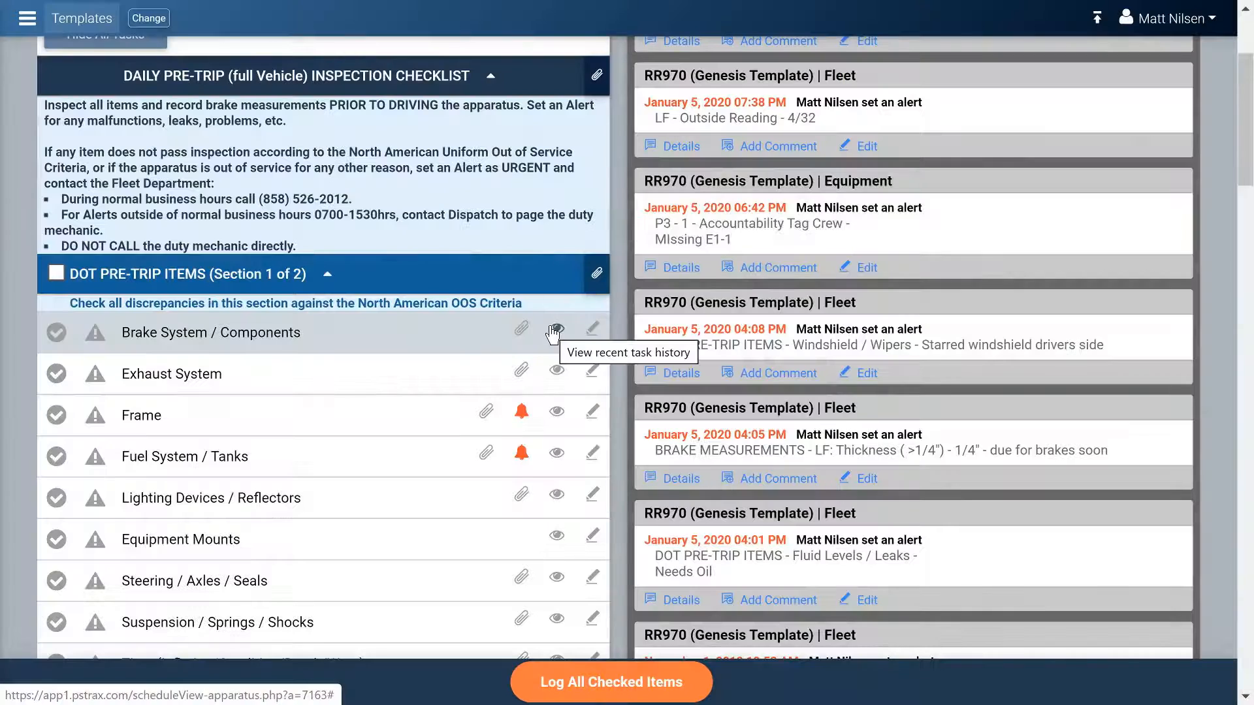
Mark Brake System / Components, Exhaust System, Frame and Fuel System / Tanks as checked and log these tasks.
{"action": "left_click", "coordinate": [57, 498]}
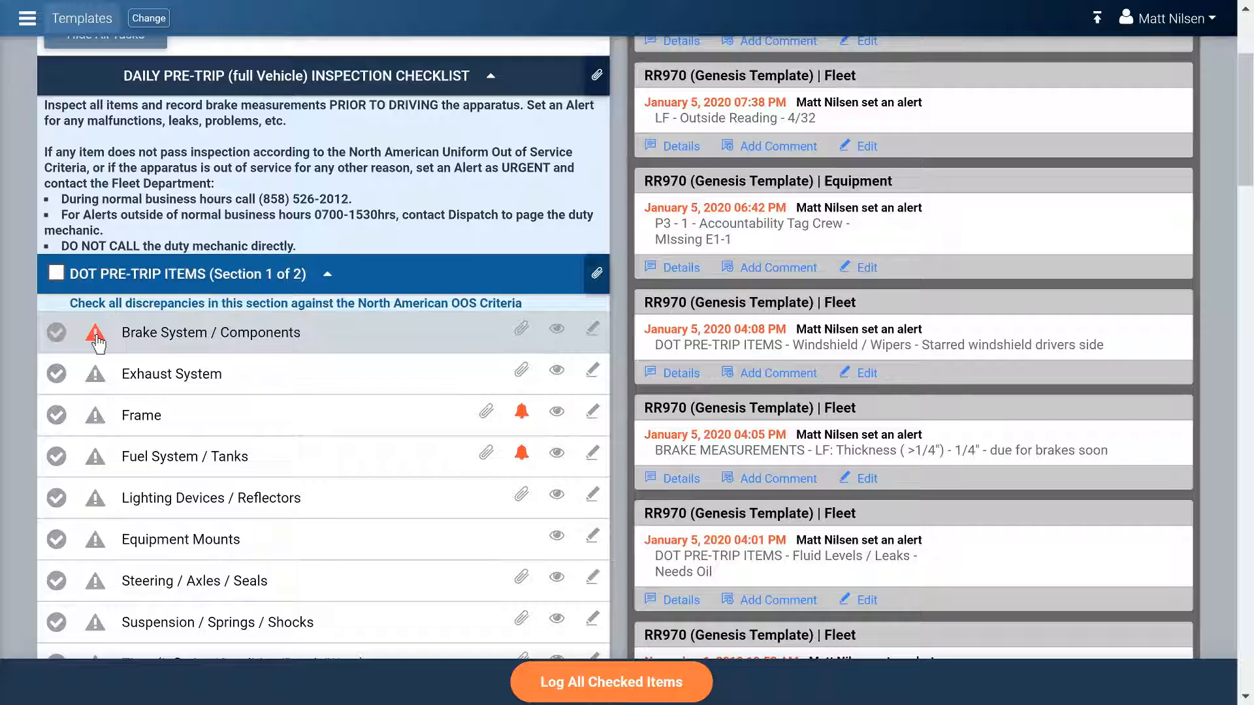
{"action": "left_click", "coordinate": [54, 334]}
{"action": "left_click", "coordinate": [56, 374]}
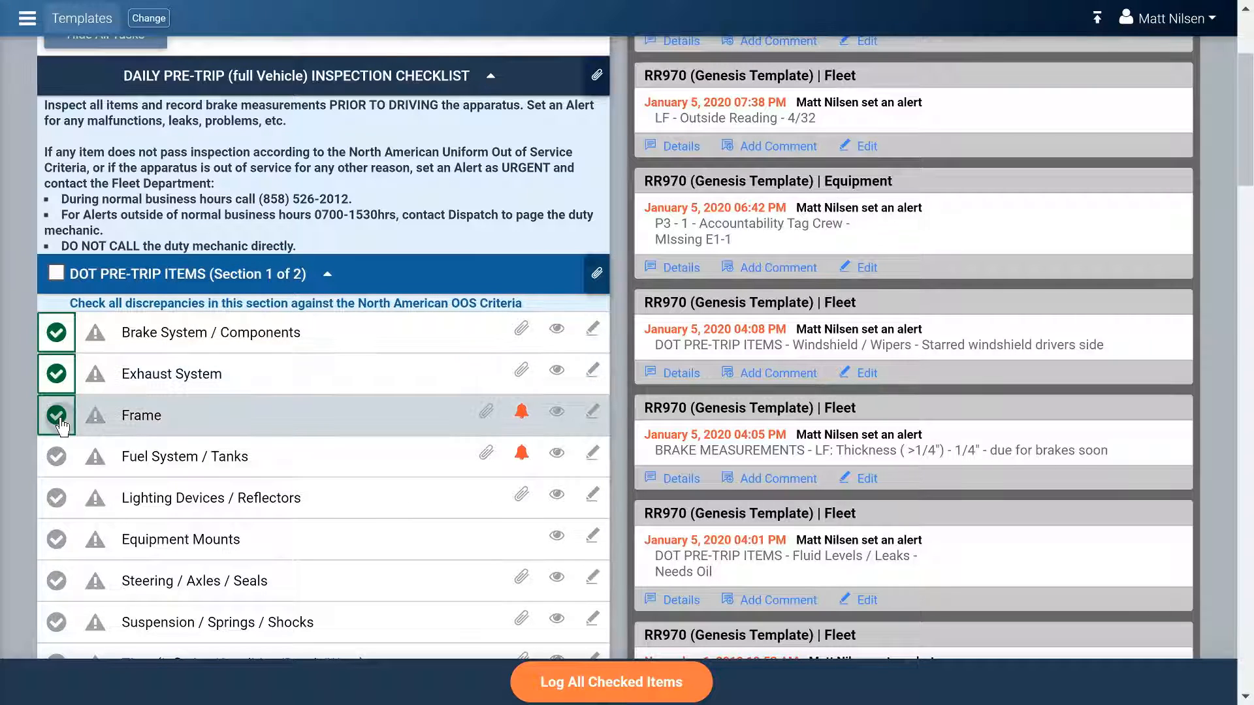
{"action": "left_click", "coordinate": [56, 415]}
{"action": "scroll", "coordinate": [55, 285], "scroll_direction": "down", "scroll_amount": 3}
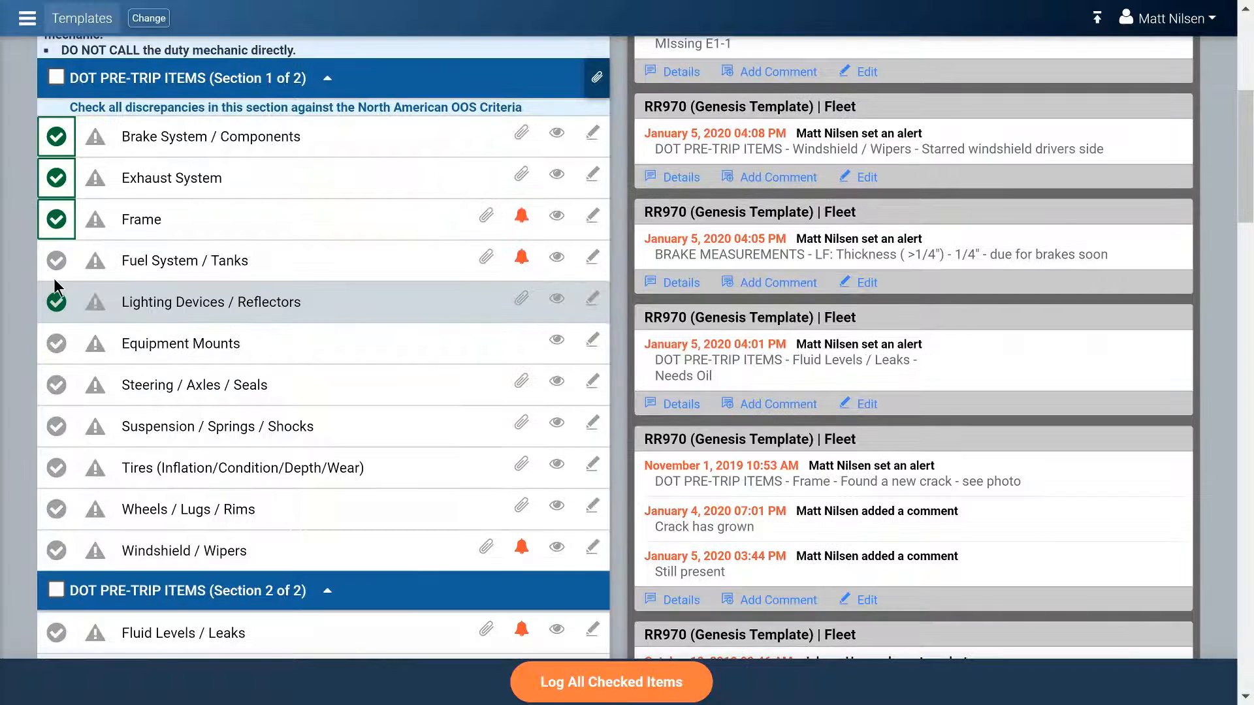
{"action": "left_click", "coordinate": [56, 261]}
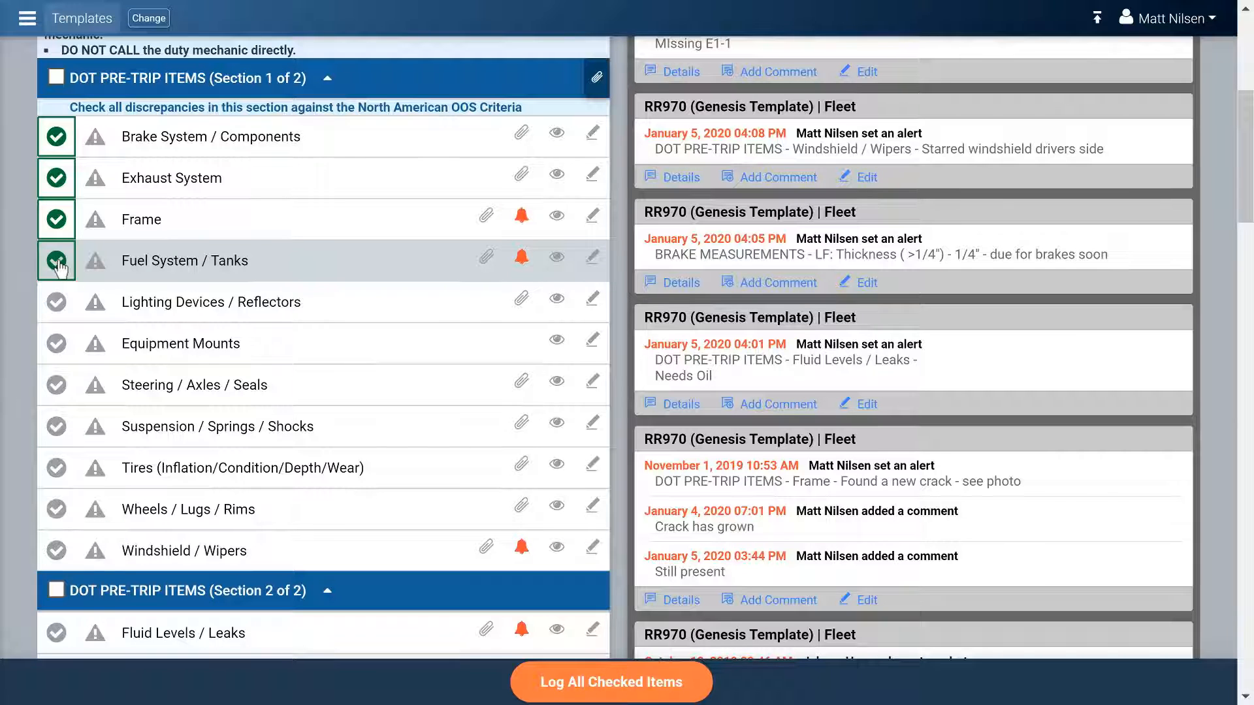
{"action": "left_click", "coordinate": [98, 301]}
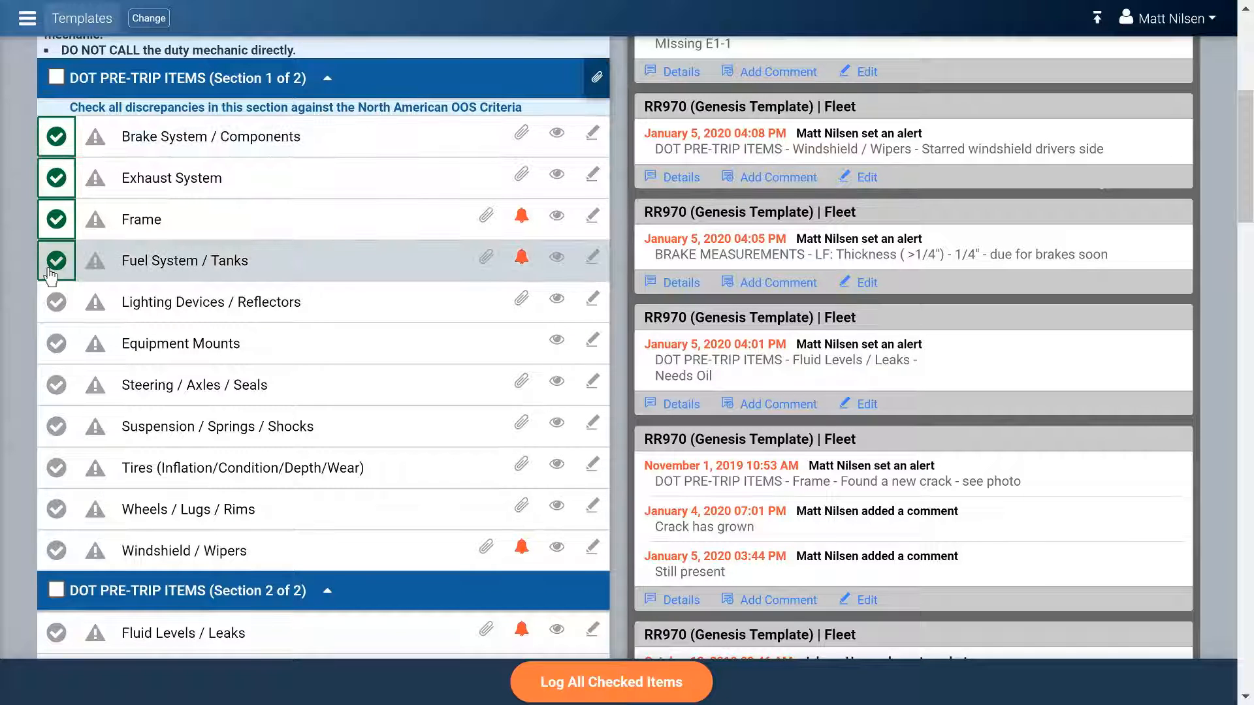
{"action": "left_click", "coordinate": [601, 688]}
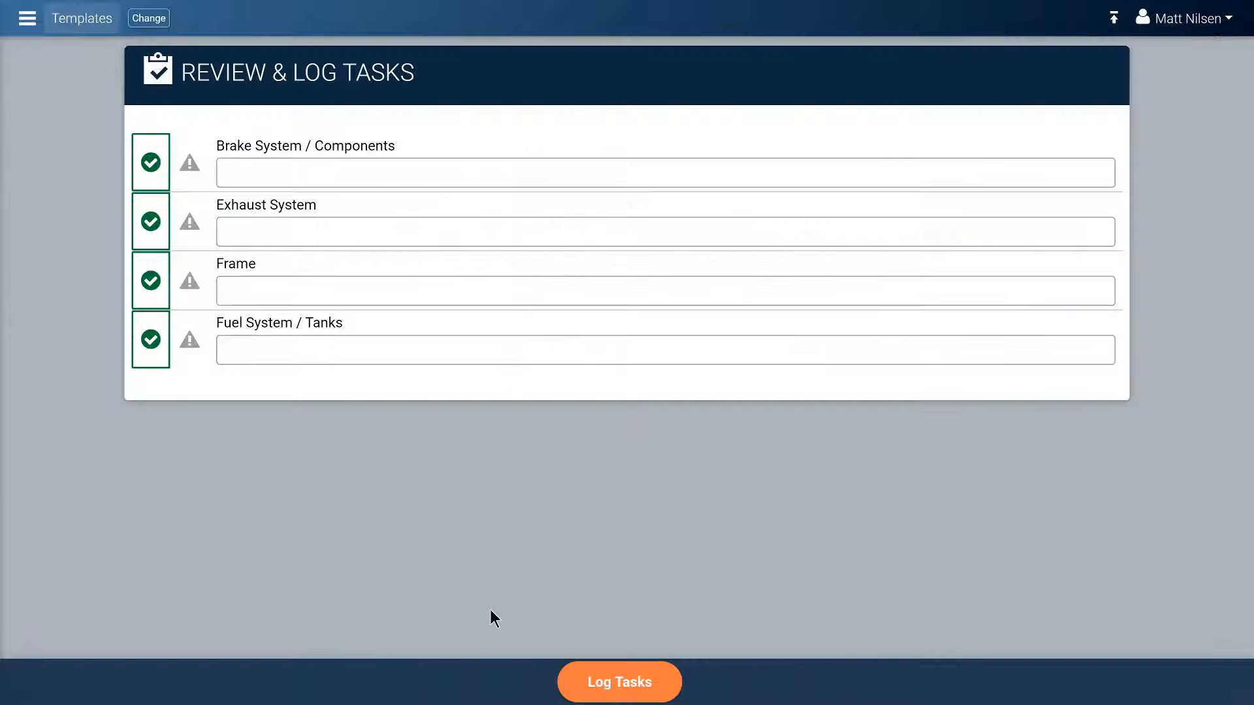
{"action": "left_click", "coordinate": [621, 684]}
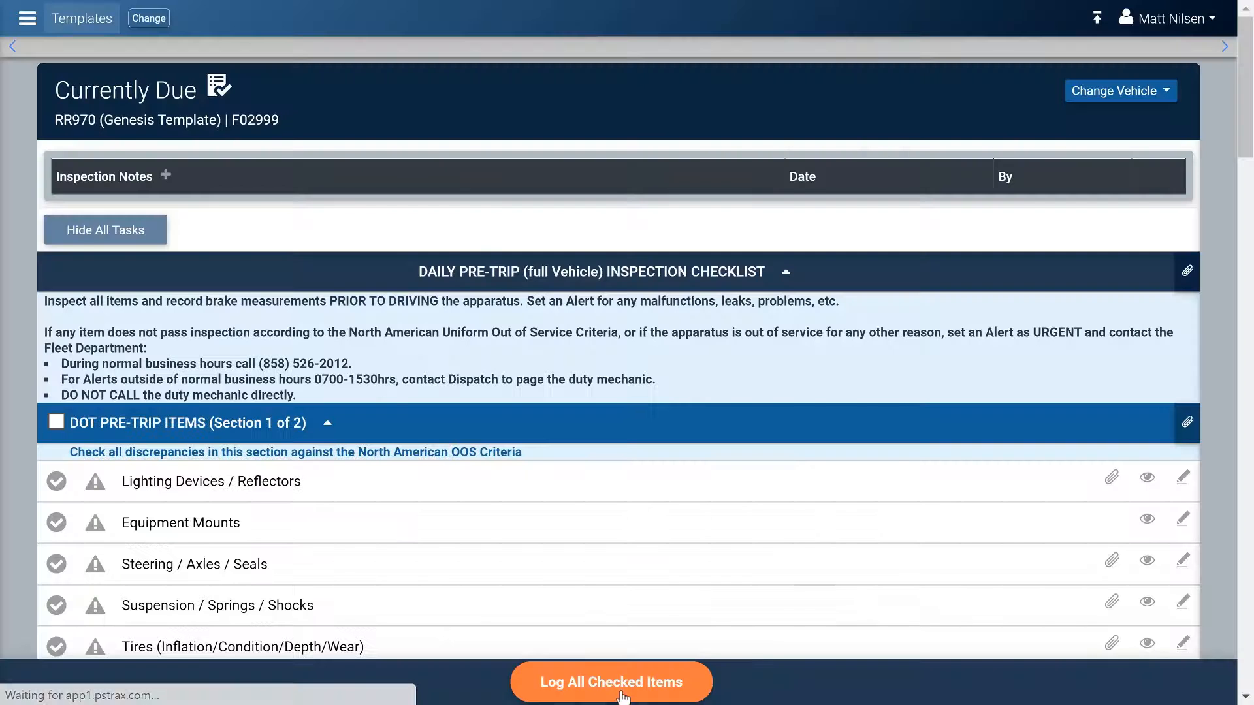
Mark all remaining DOT PRE-TRIP ITEMS (Section 1 of 2) as checked, including Wheels / Lugs / Rims, and log them.
{"action": "scroll", "coordinate": [299, 328], "scroll_direction": "down", "scroll_amount": 5}
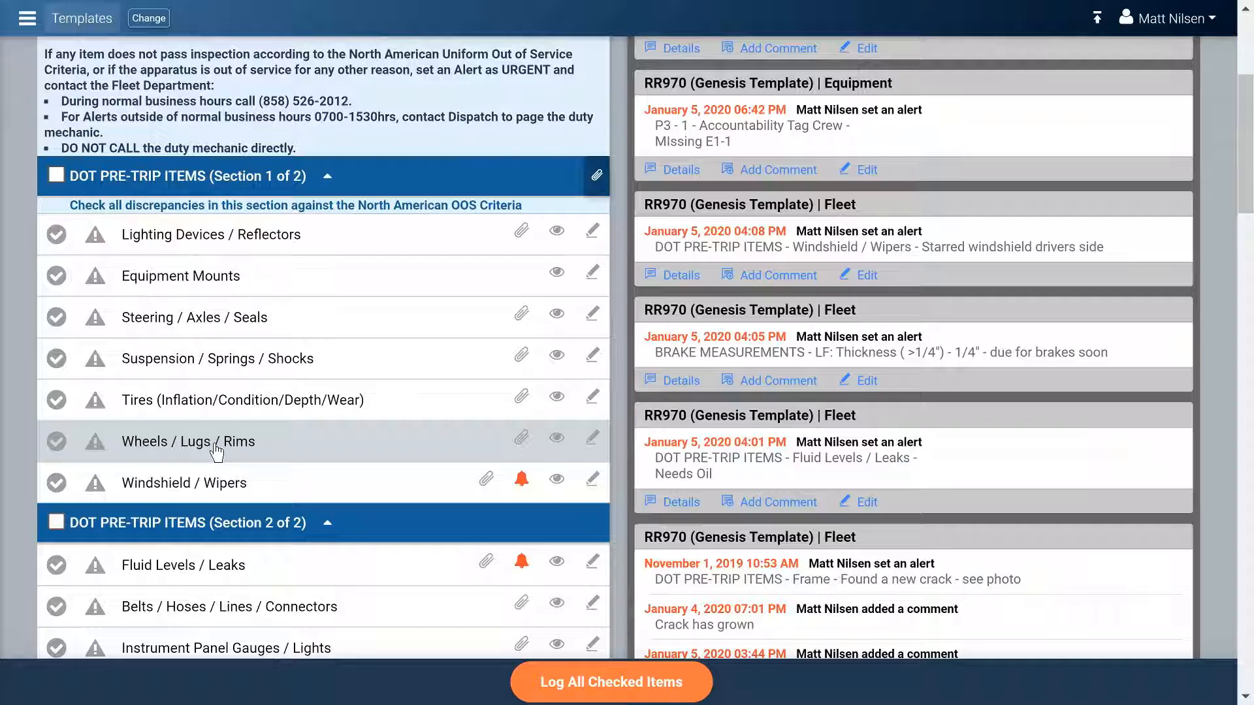
{"action": "left_click", "coordinate": [57, 177]}
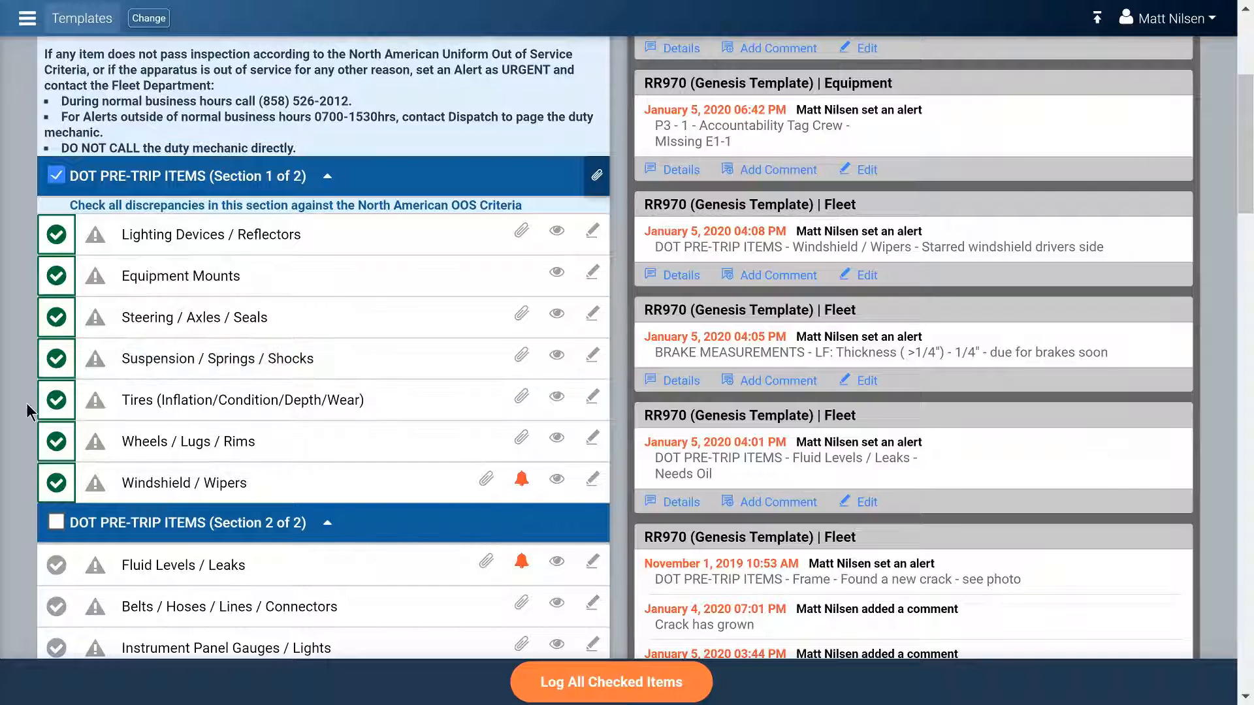
{"action": "left_click", "coordinate": [97, 448]}
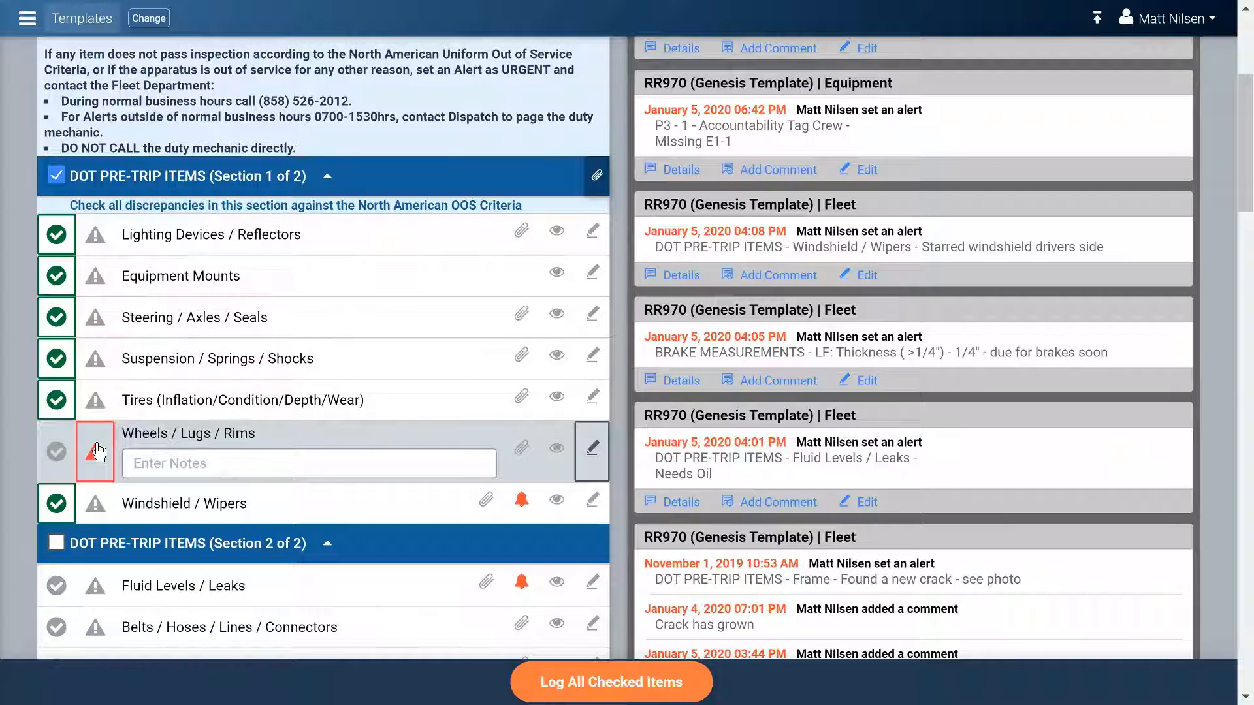
{"action": "left_click", "coordinate": [57, 453]}
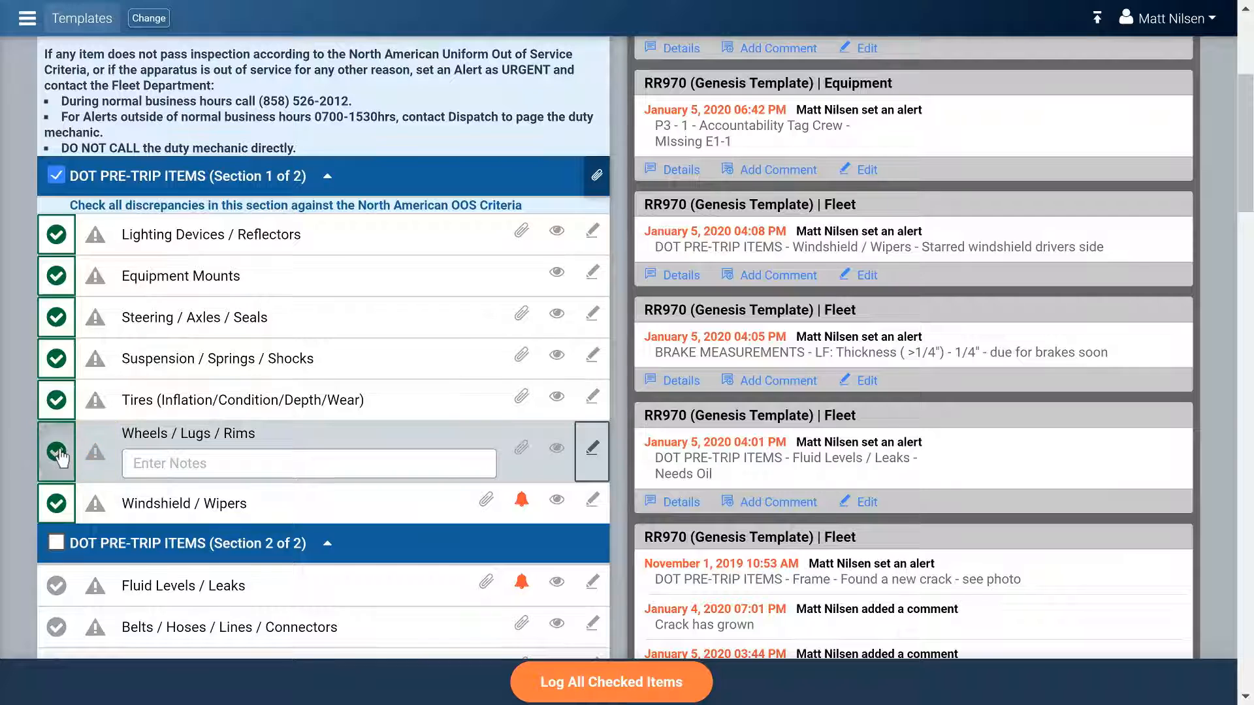
{"action": "left_click", "coordinate": [585, 685]}
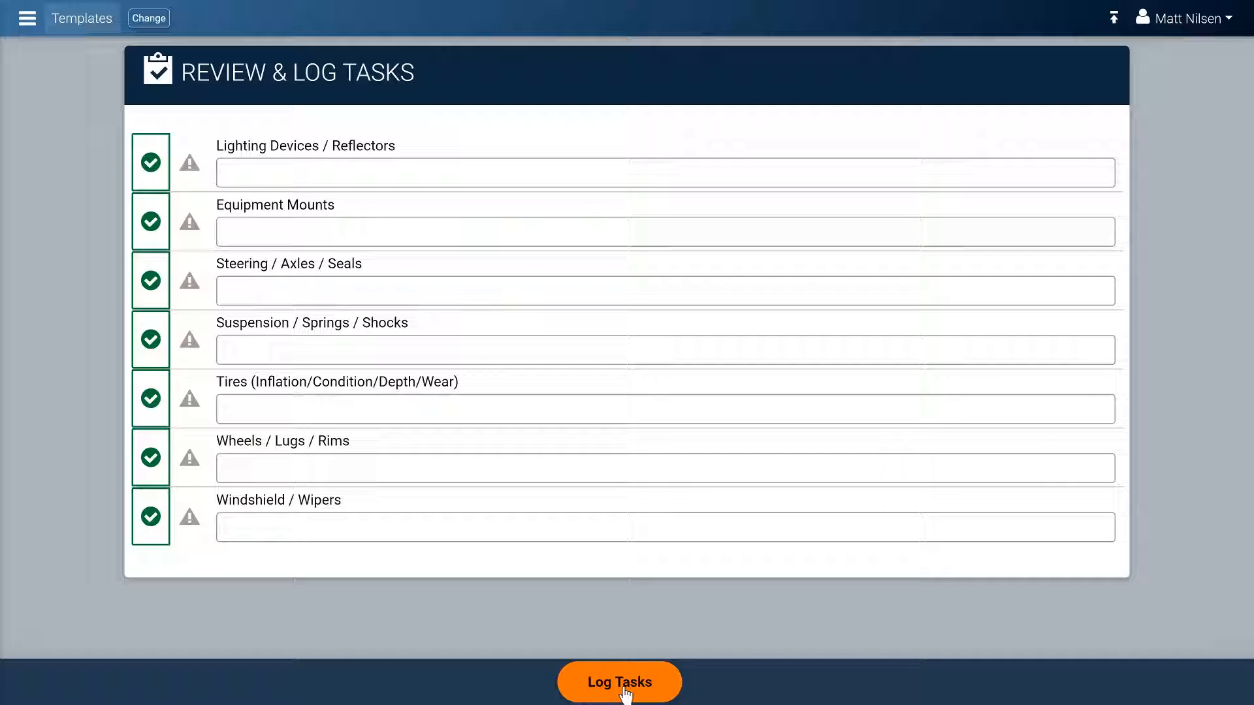
{"action": "left_click", "coordinate": [624, 686]}
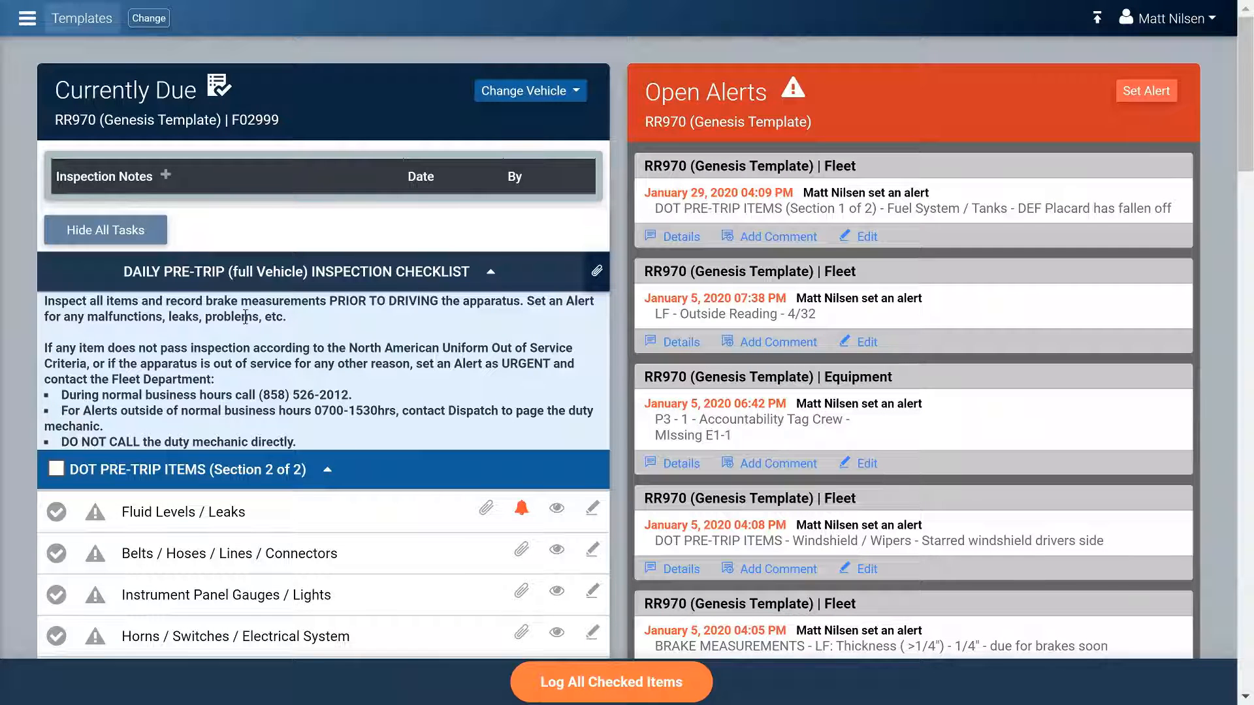
Look over the DOT PRE-TRIP ITEMS (Section 2 of 2) tasks and return to the main dashboard.
{"action": "scroll", "coordinate": [222, 333], "scroll_direction": "down", "scroll_amount": 3}
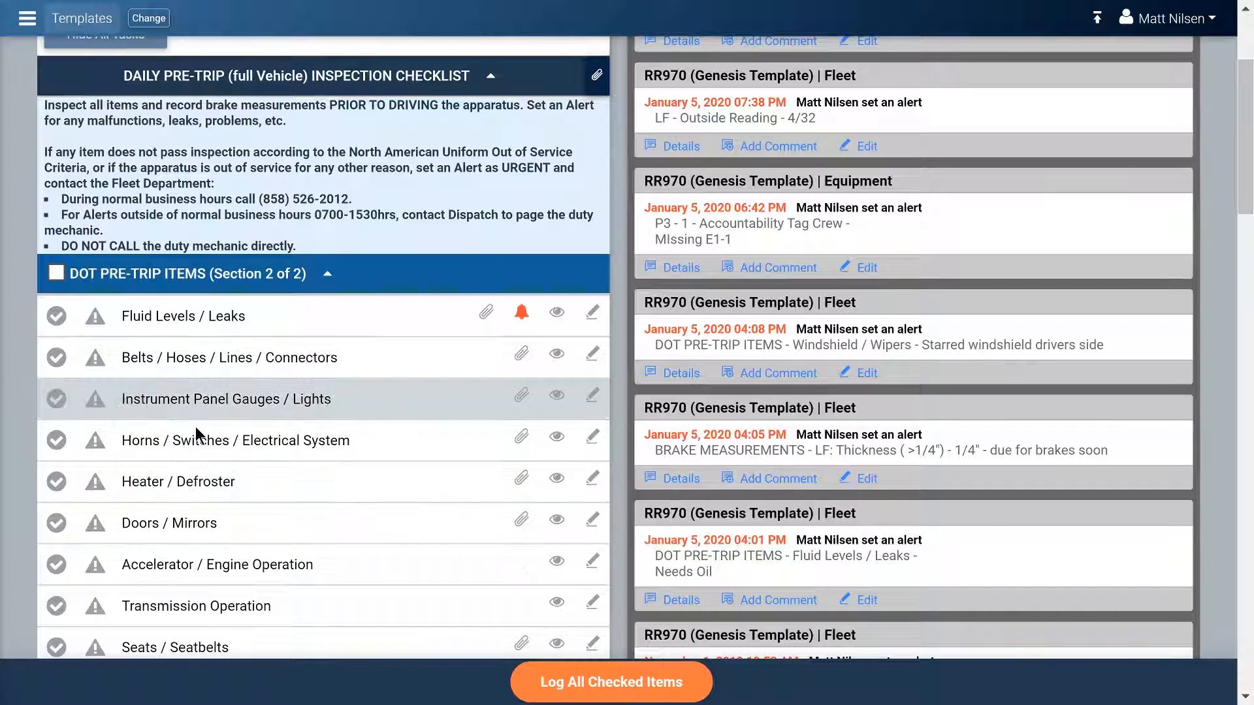
{"action": "scroll", "coordinate": [213, 459], "scroll_direction": "up", "scroll_amount": 3}
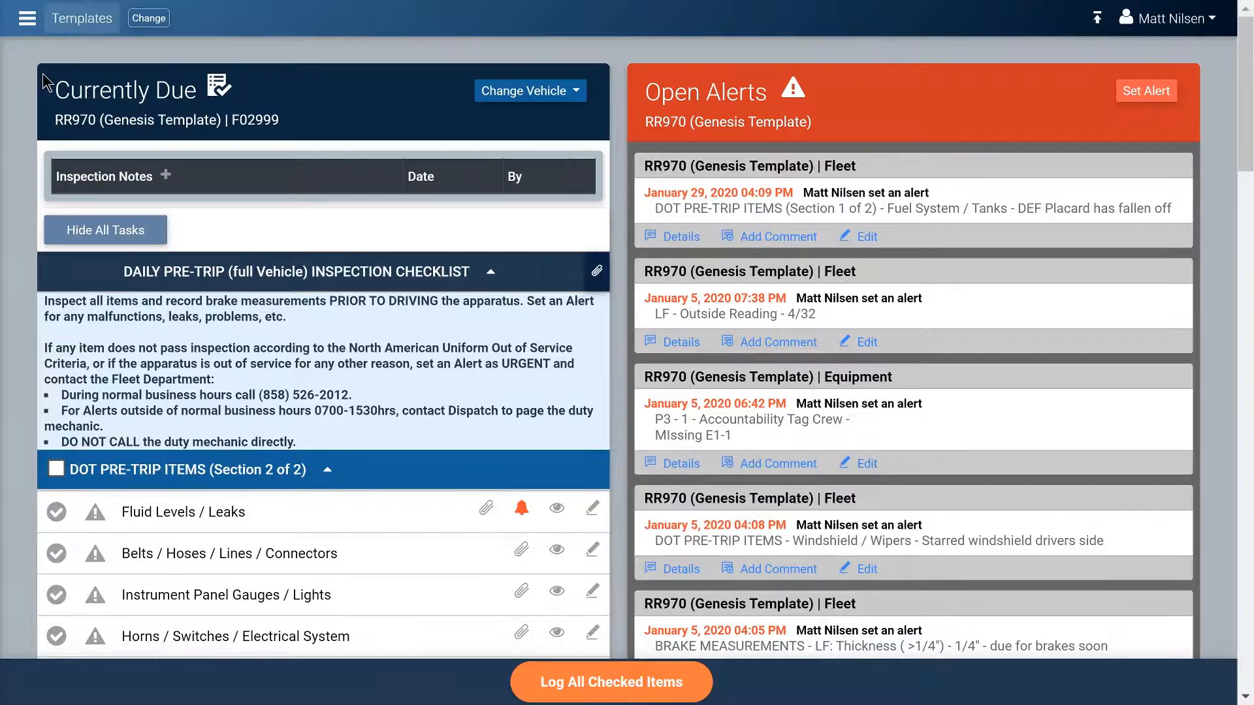
{"action": "left_click", "coordinate": [28, 27]}
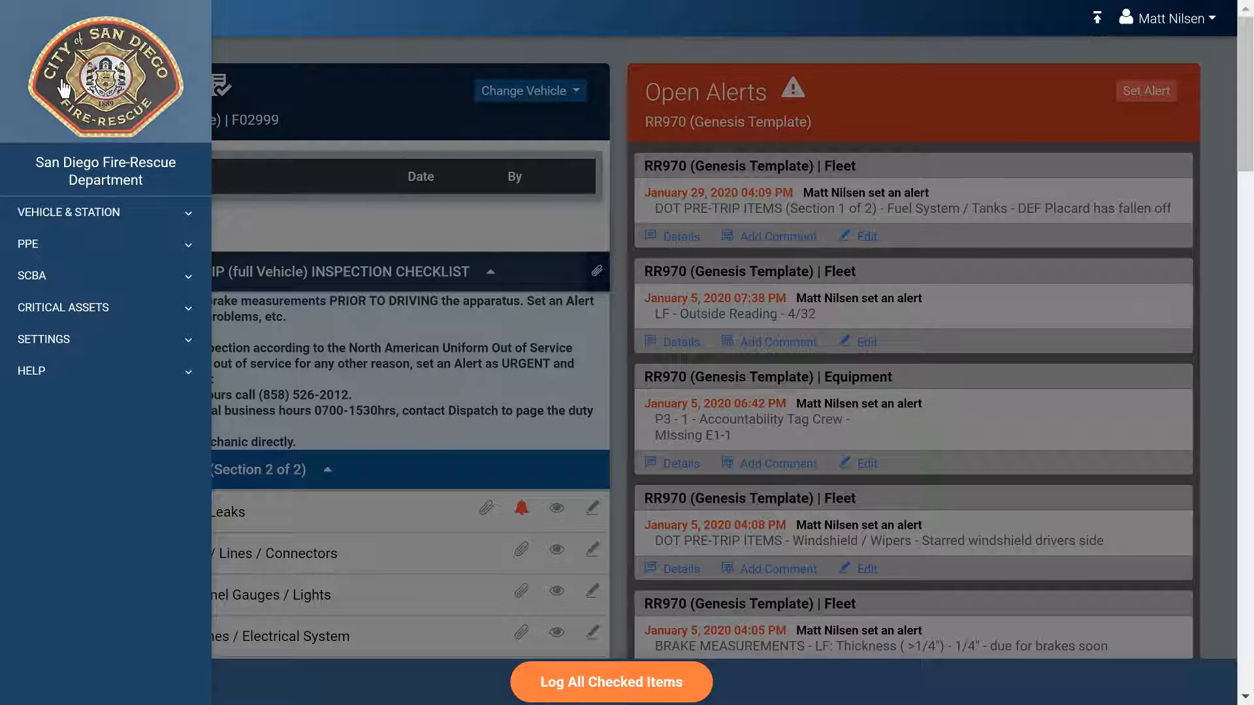
{"action": "left_click", "coordinate": [63, 88]}
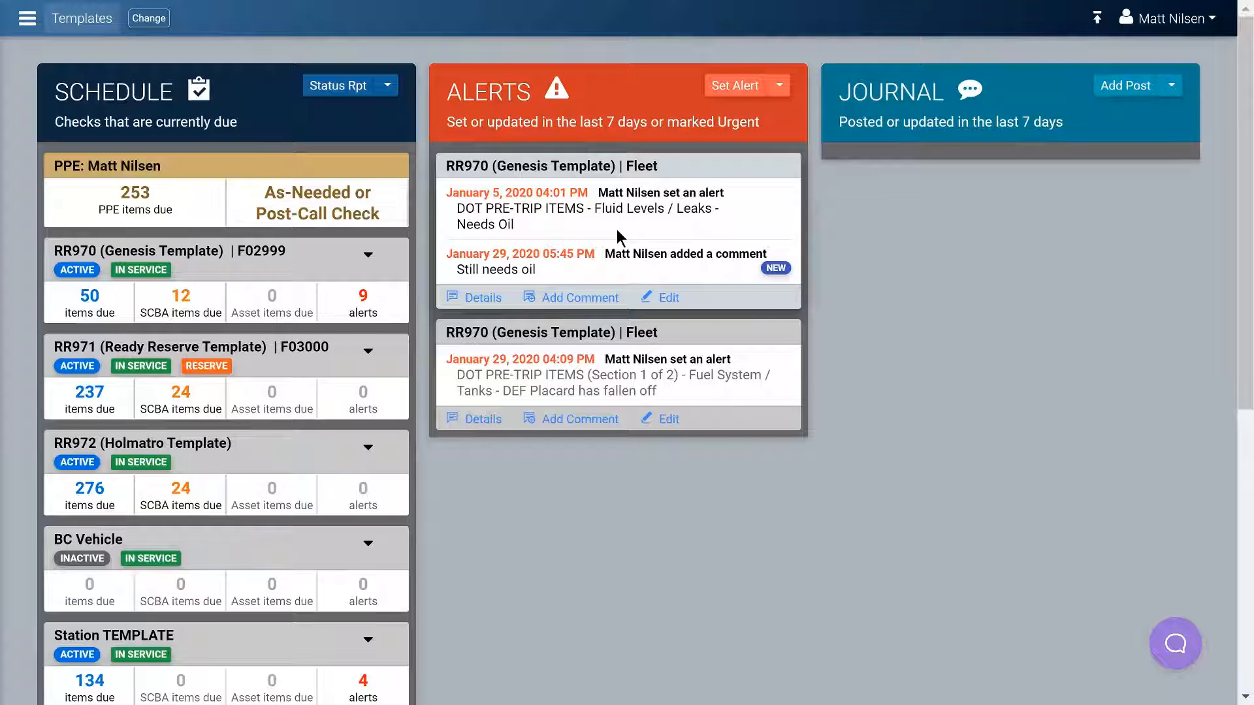
Review all open alerts for RR970 (Genesis Template) from the dashboard schedule, and return to the dashboard.
{"action": "left_click", "coordinate": [366, 307]}
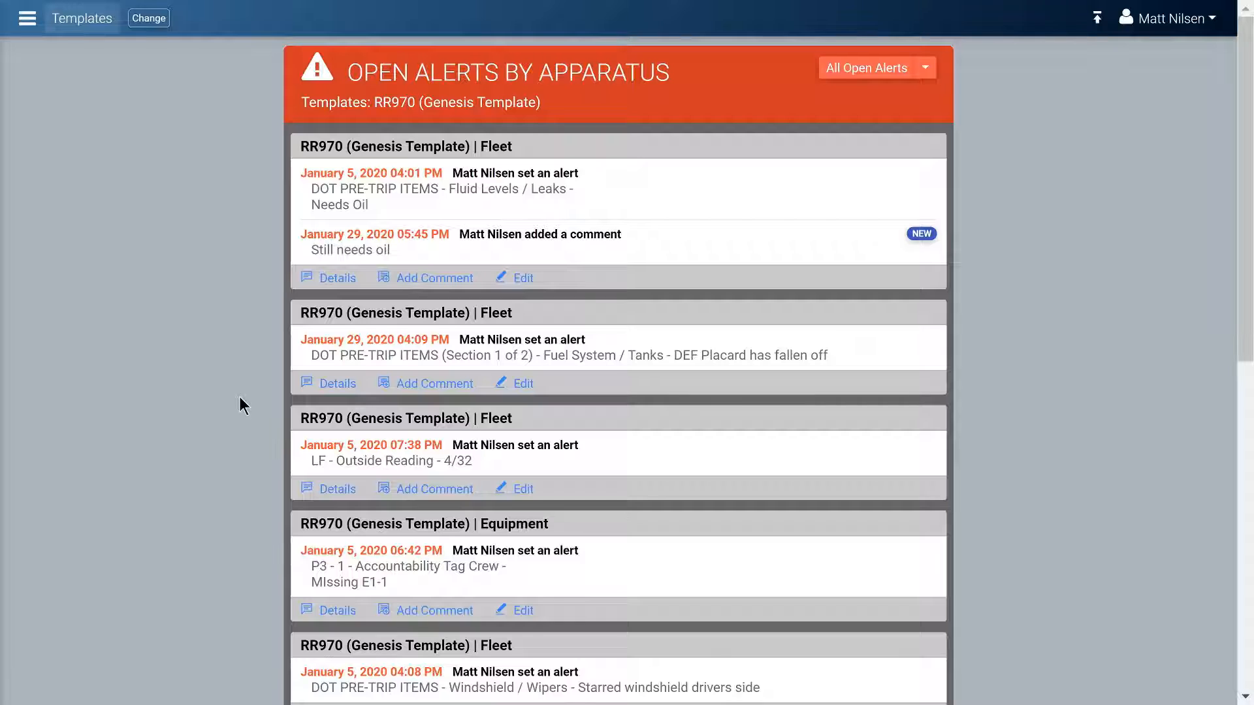
{"action": "scroll", "coordinate": [242, 397], "scroll_direction": "down", "scroll_amount": 5}
{"action": "scroll", "coordinate": [241, 397], "scroll_direction": "up", "scroll_amount": 5}
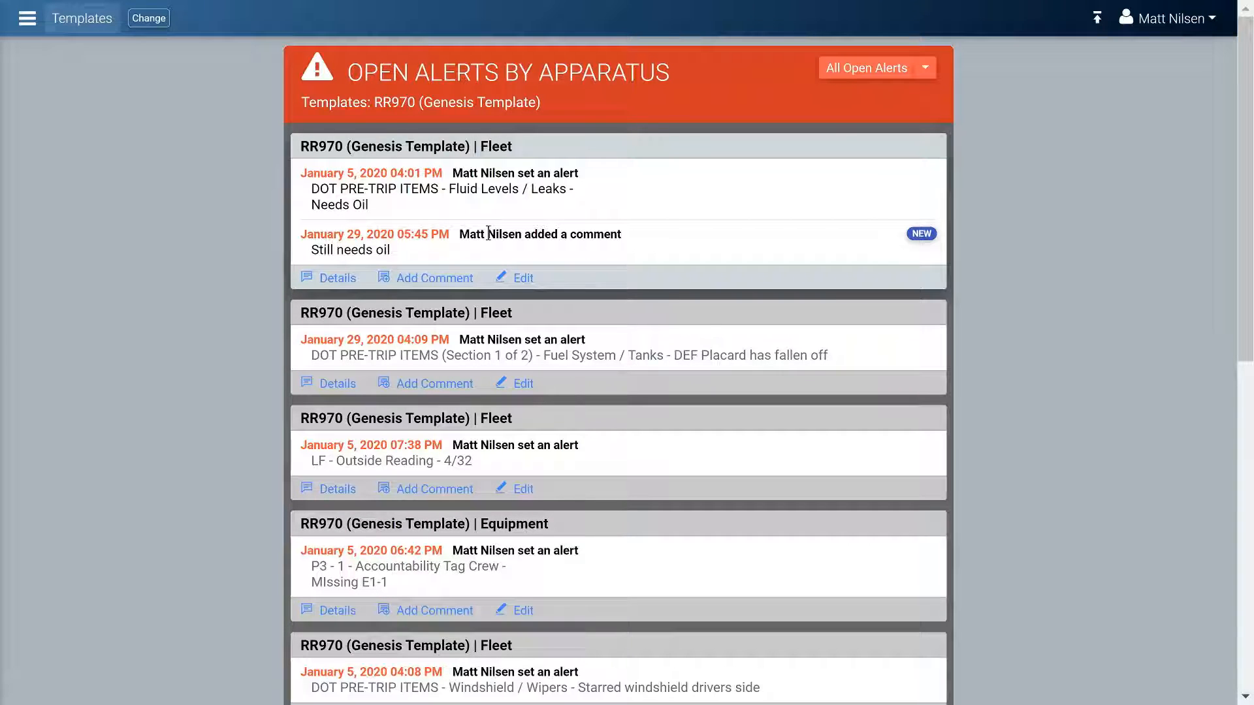
{"action": "left_click", "coordinate": [29, 23]}
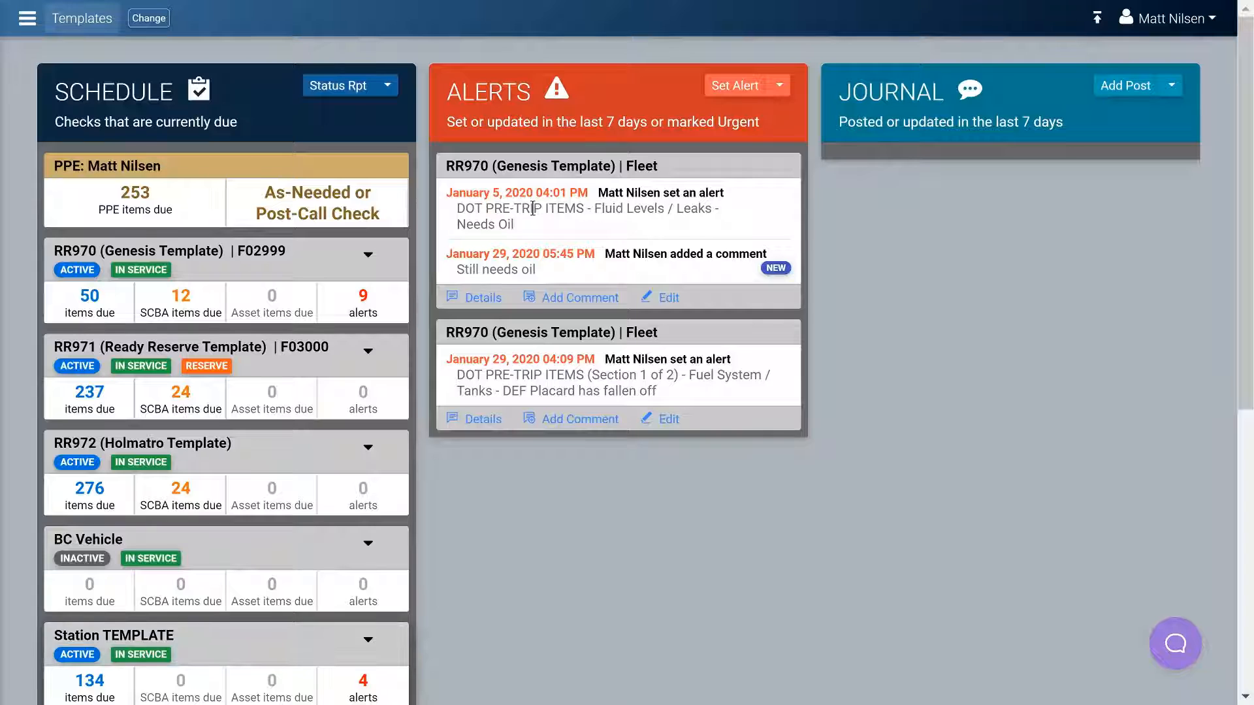
Reopen RR970's due items, view the open alerts for the Fluid Levels / Leaks task and close them.
{"action": "left_click", "coordinate": [97, 309]}
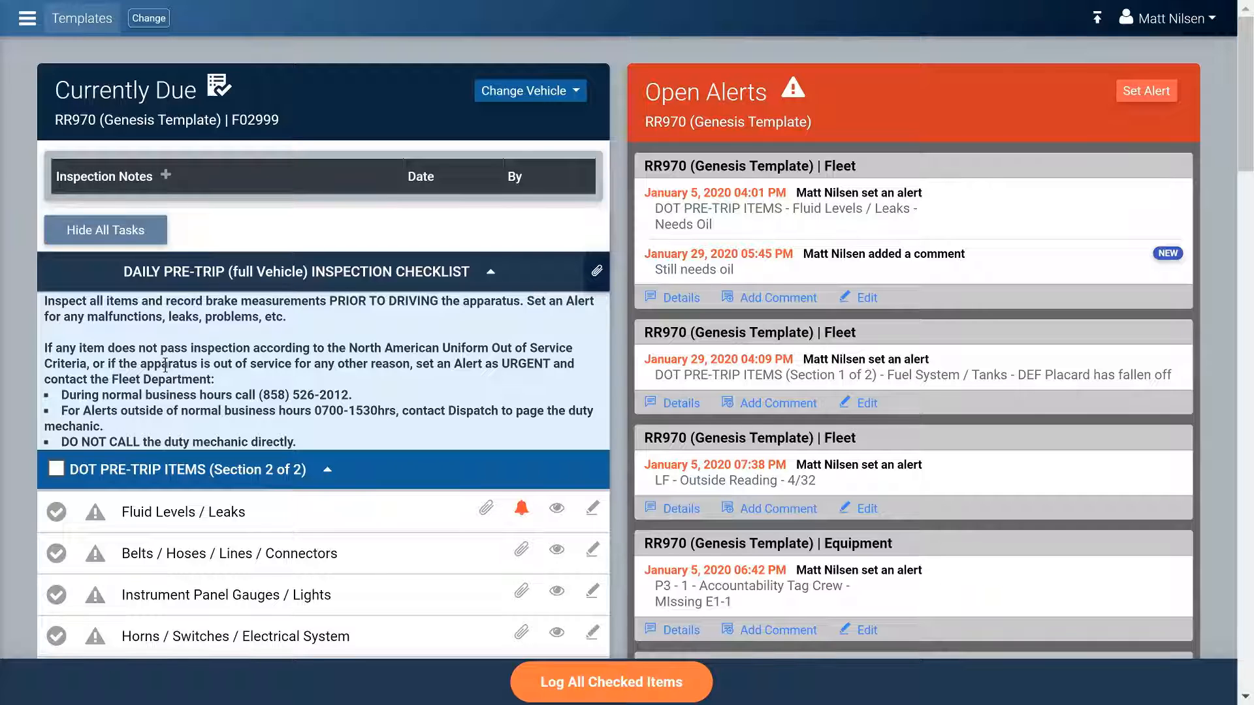
{"action": "scroll", "coordinate": [164, 364], "scroll_direction": "down", "scroll_amount": 5}
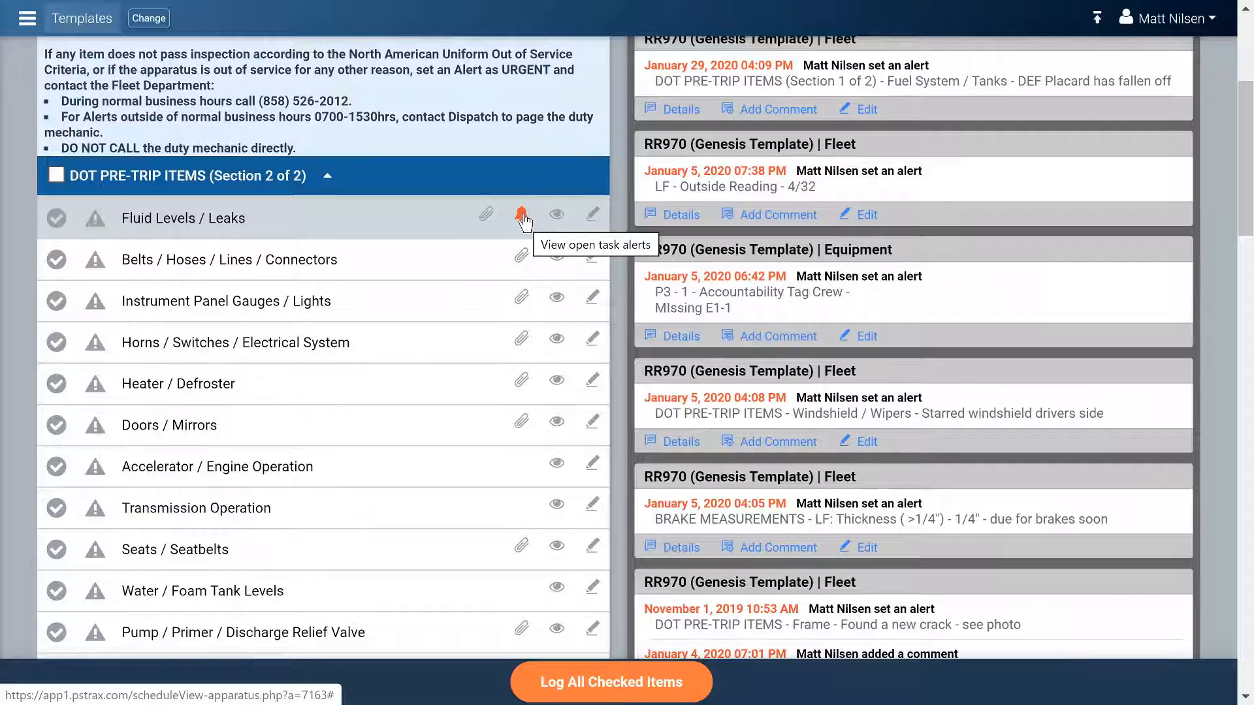
{"action": "left_click", "coordinate": [522, 215]}
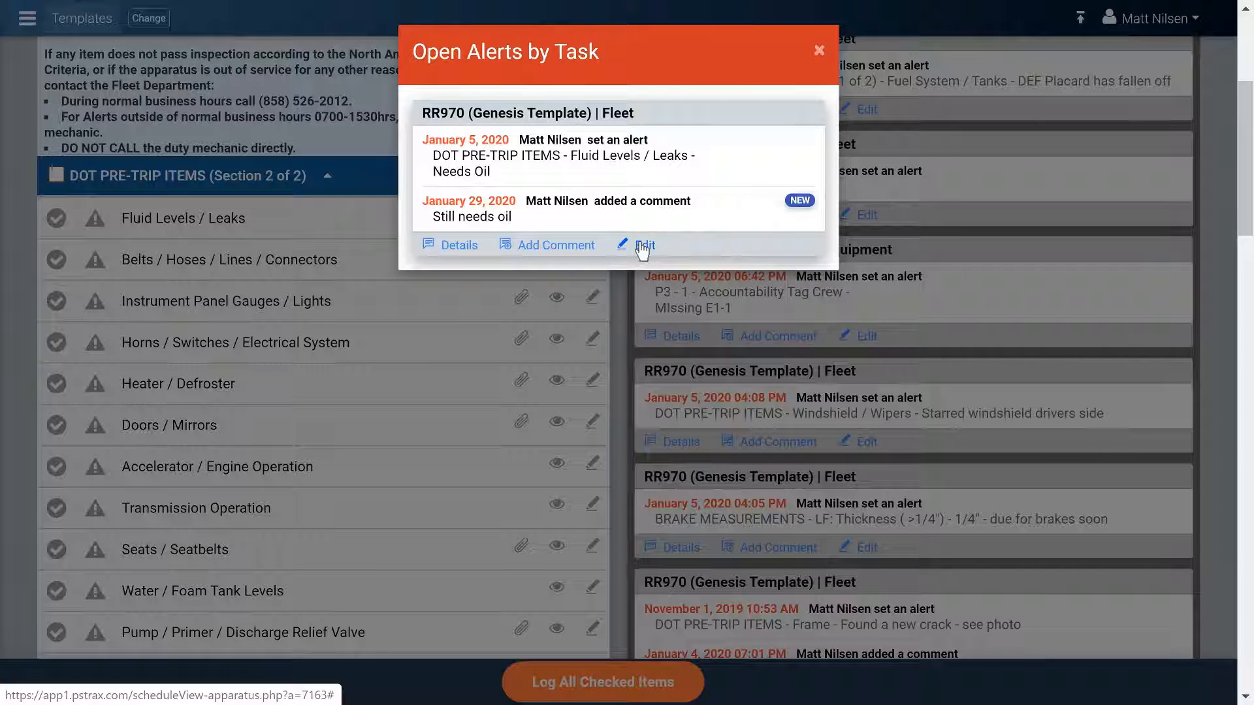
{"action": "left_click", "coordinate": [818, 50]}
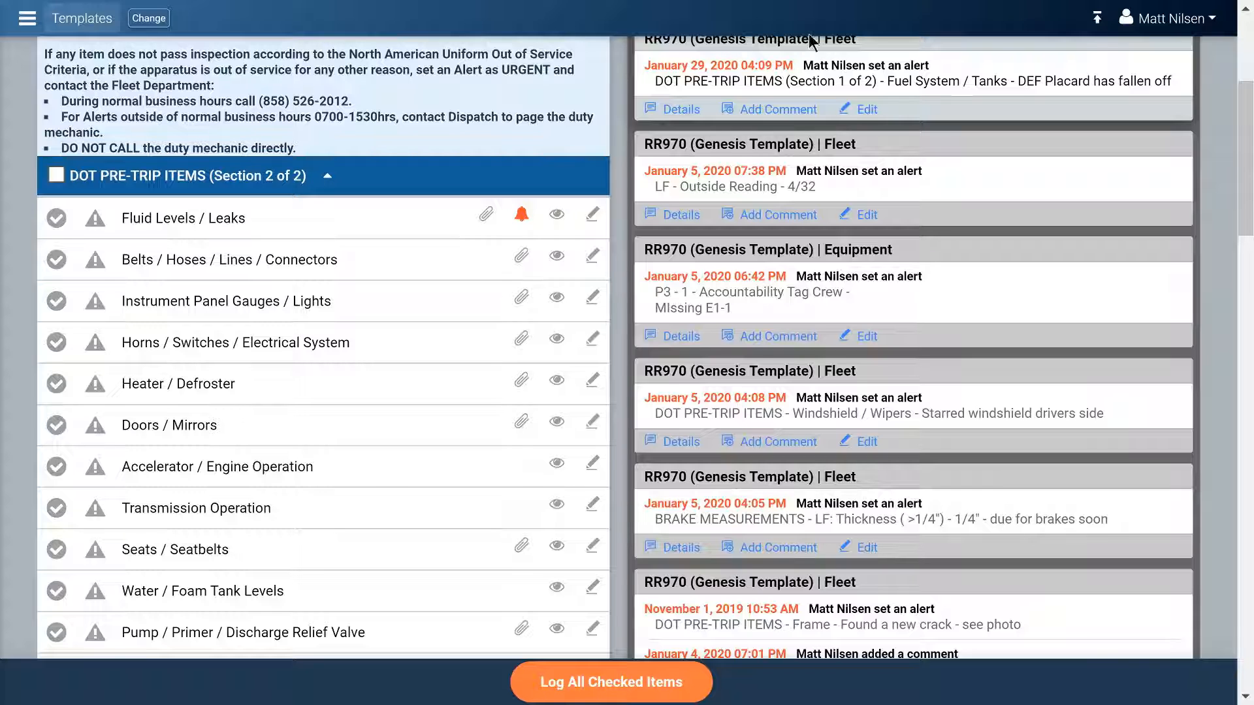
Flag Belts / Hoses / Lines / Connectors with an alert, without notes, and log the task.
{"action": "left_click", "coordinate": [96, 267]}
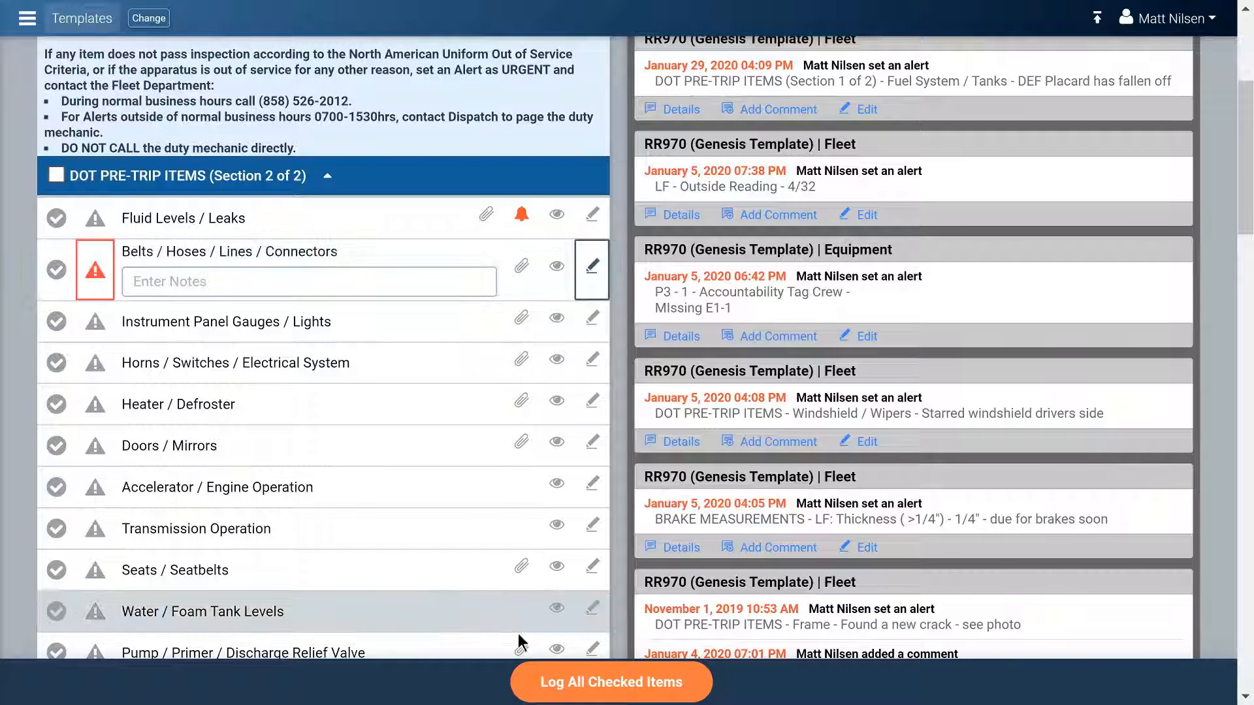
{"action": "left_click", "coordinate": [624, 683]}
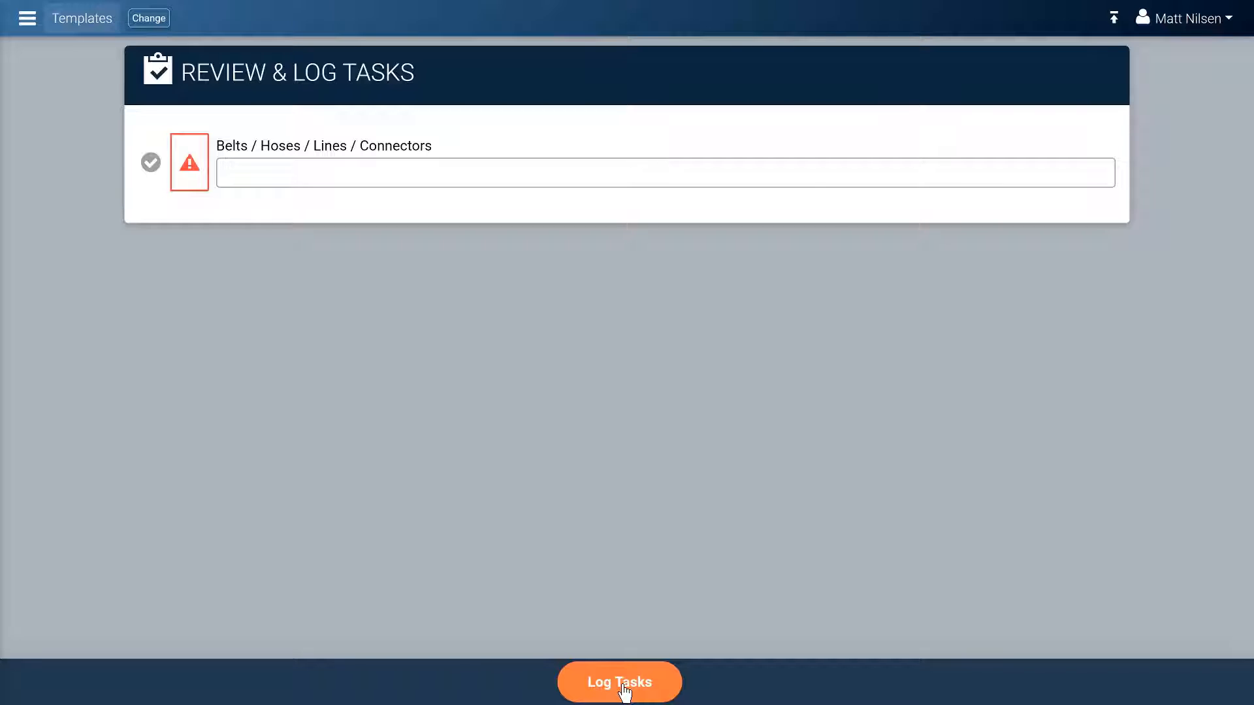
{"action": "left_click", "coordinate": [624, 685]}
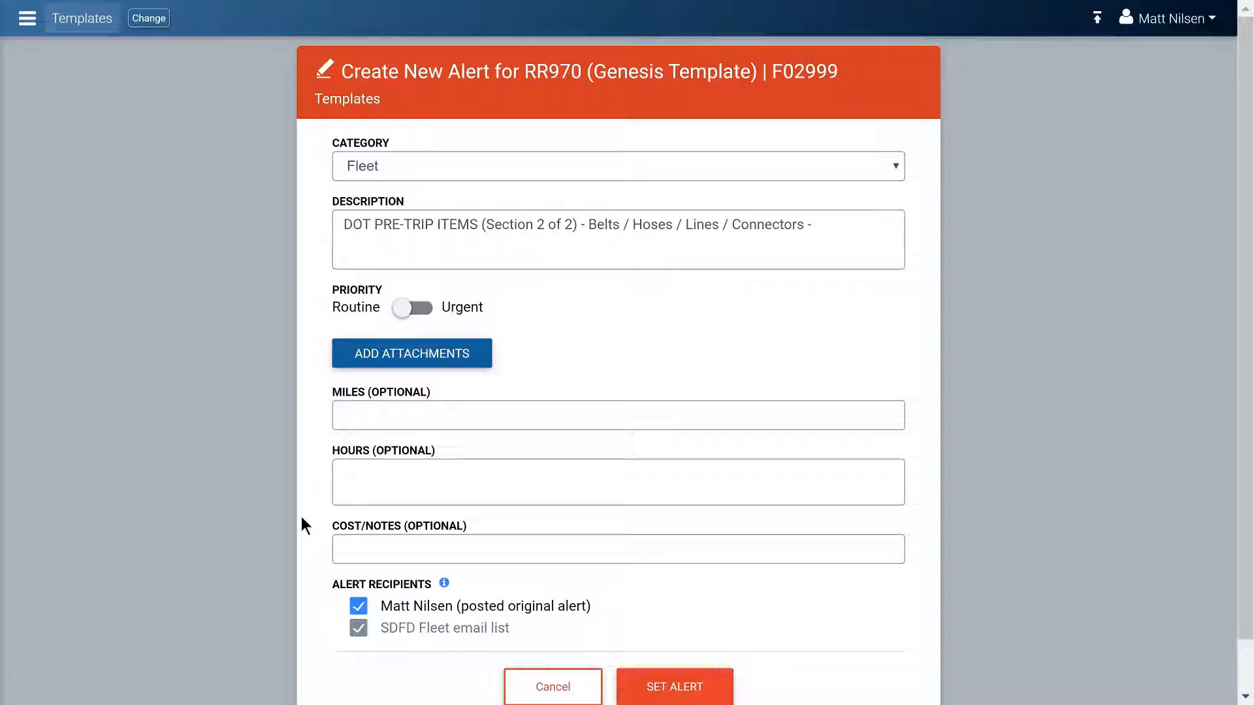
Keep the new alert's category as Fleet and append "Noticed a loose hose clamp" to its description.
{"action": "left_click", "coordinate": [386, 166]}
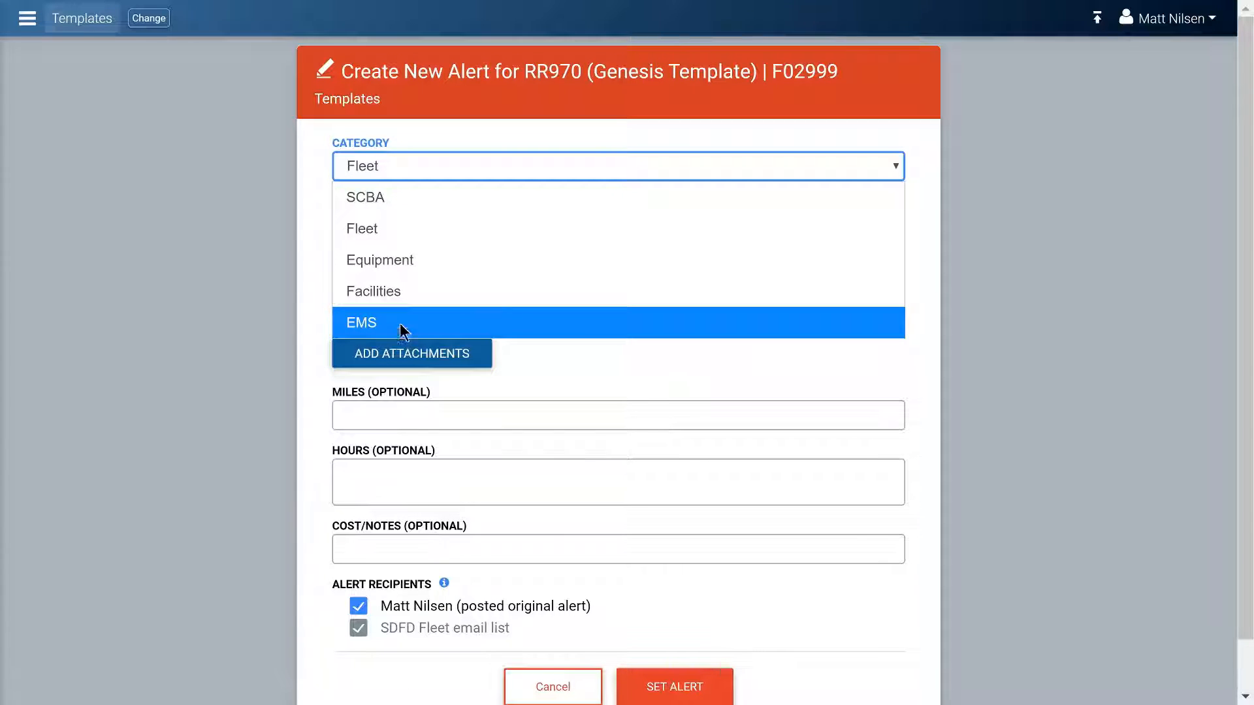
{"action": "left_click", "coordinate": [378, 228]}
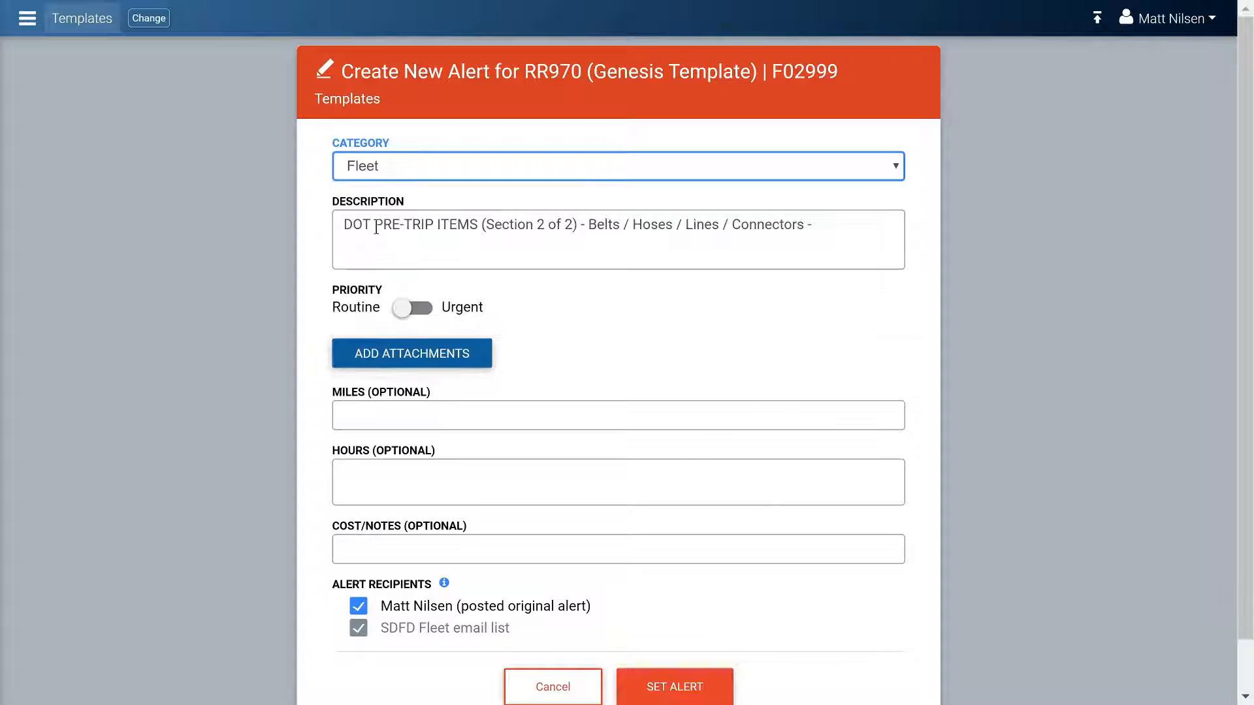
{"action": "left_click", "coordinate": [830, 225]}
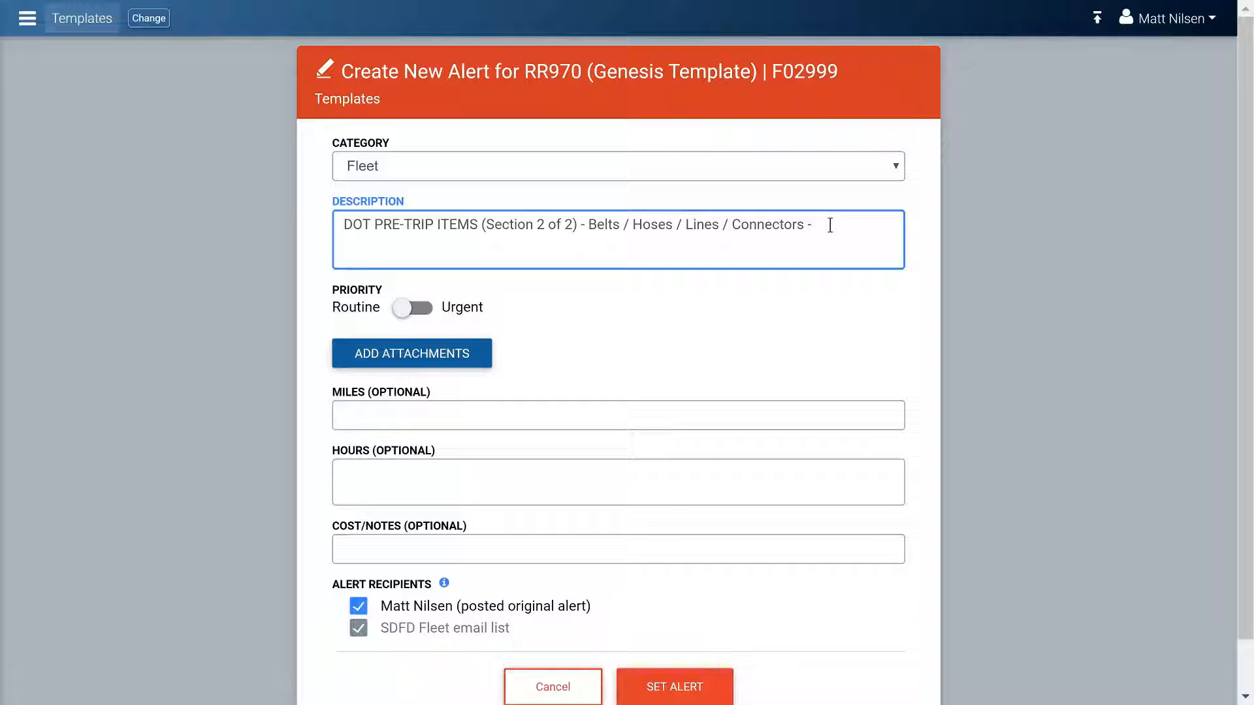
{"action": "type", "text": "Noticed a loose hose clamp"}
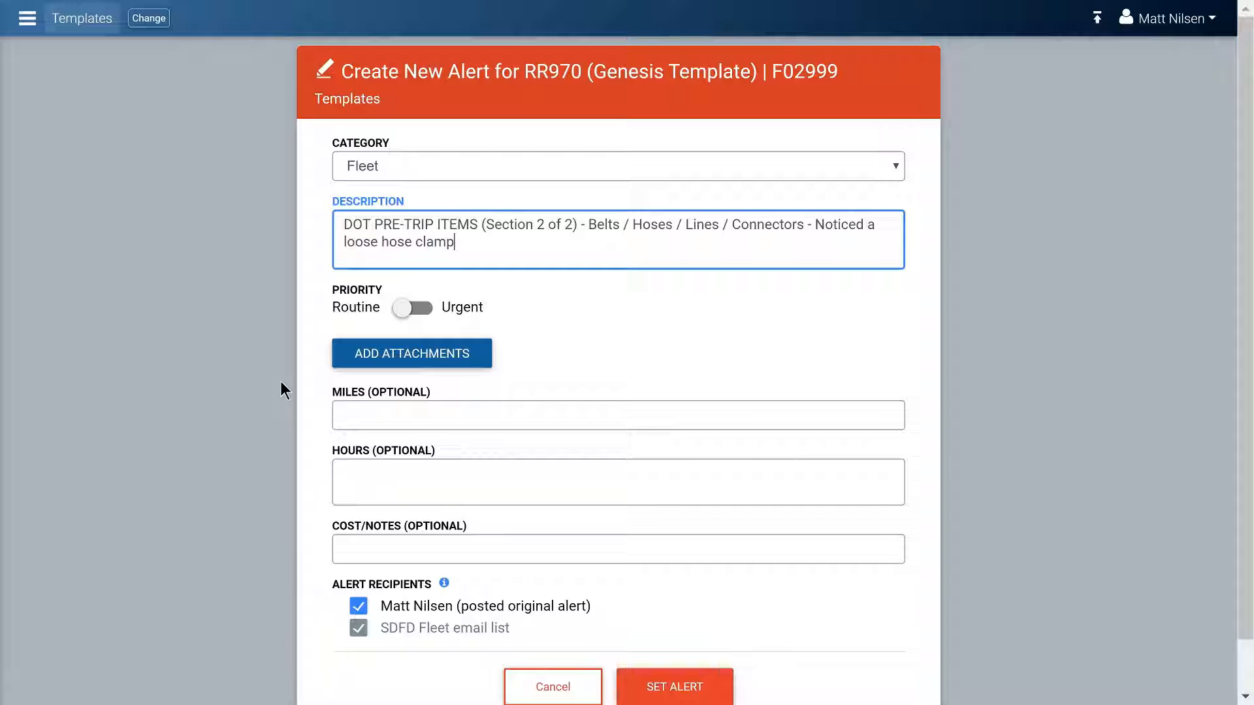
Enter 100000 miles and 24 hours for the hose clamp alert, and set the alert.
{"action": "scroll", "coordinate": [281, 384], "scroll_direction": "down", "scroll_amount": 1}
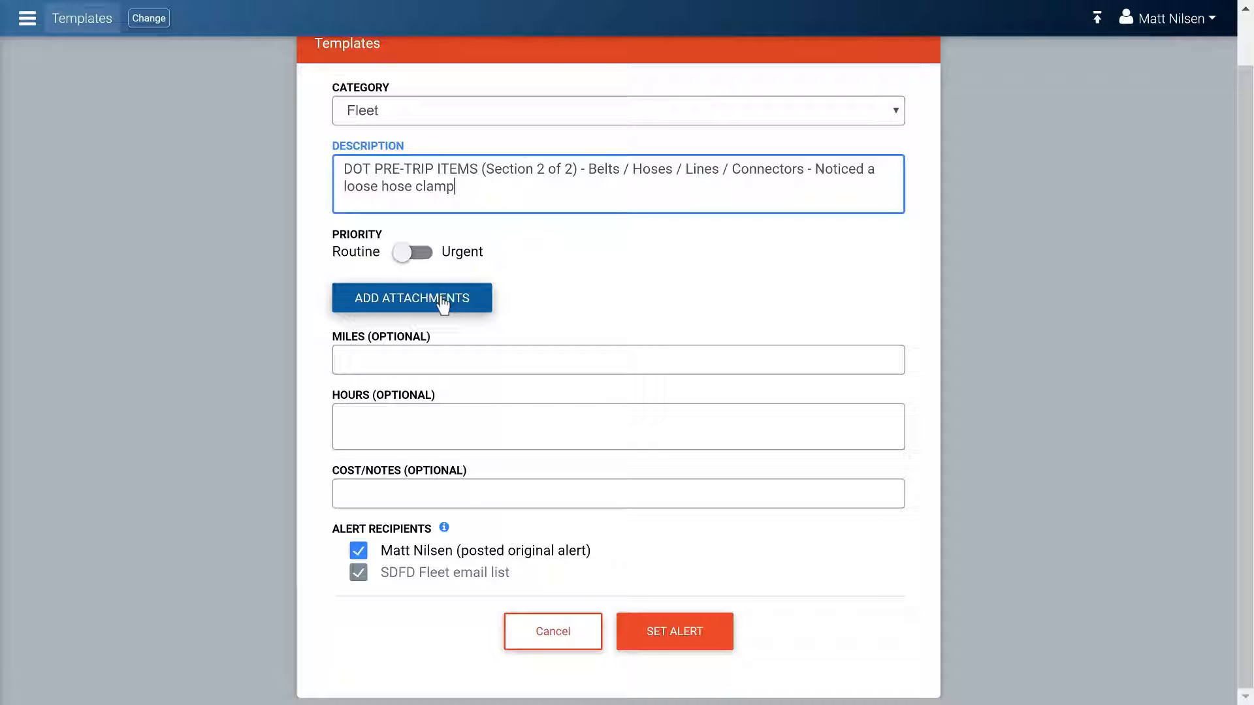
{"action": "left_click", "coordinate": [504, 356]}
{"action": "type", "text": "100000"}
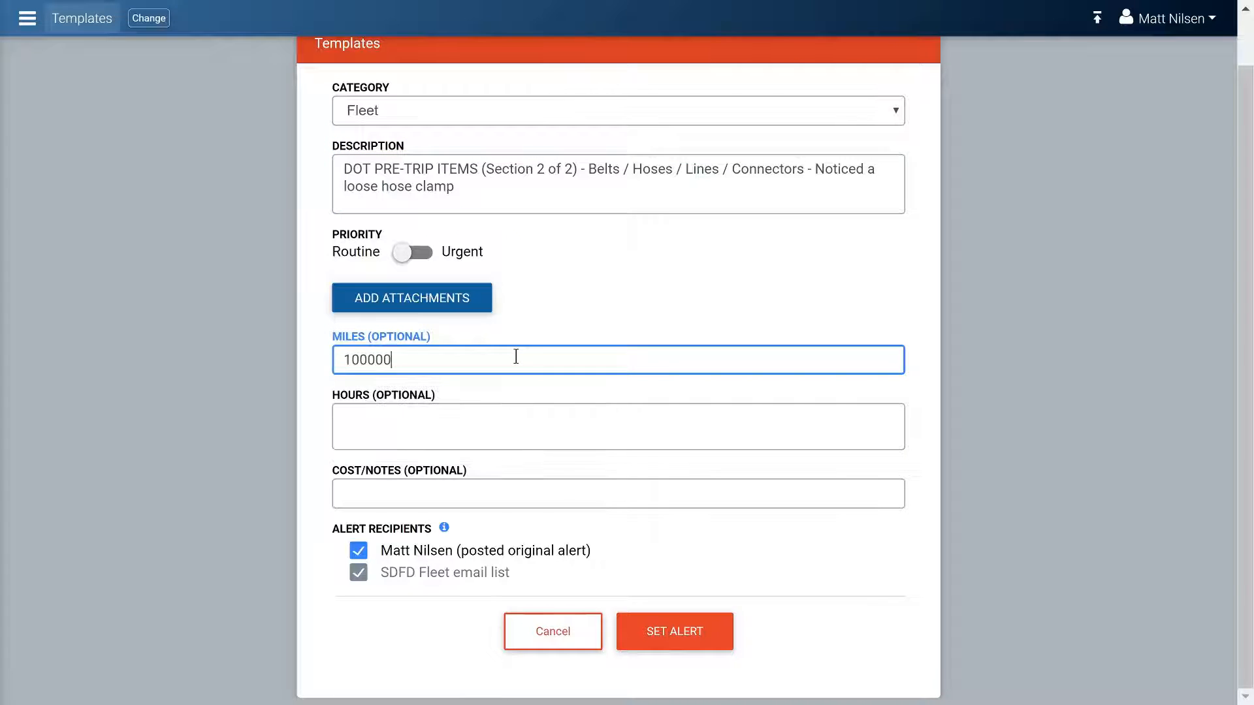
{"action": "key", "text": "Tab"}
{"action": "type", "text": "24"}
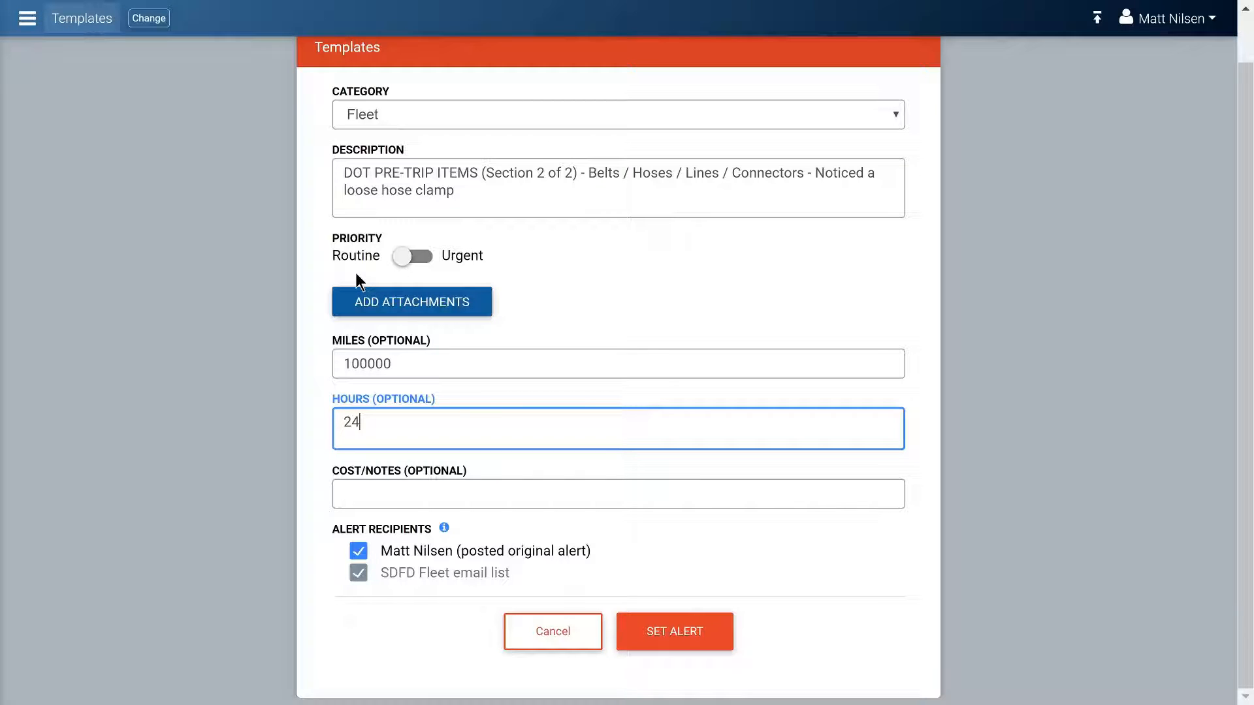
{"action": "left_click", "coordinate": [671, 646]}
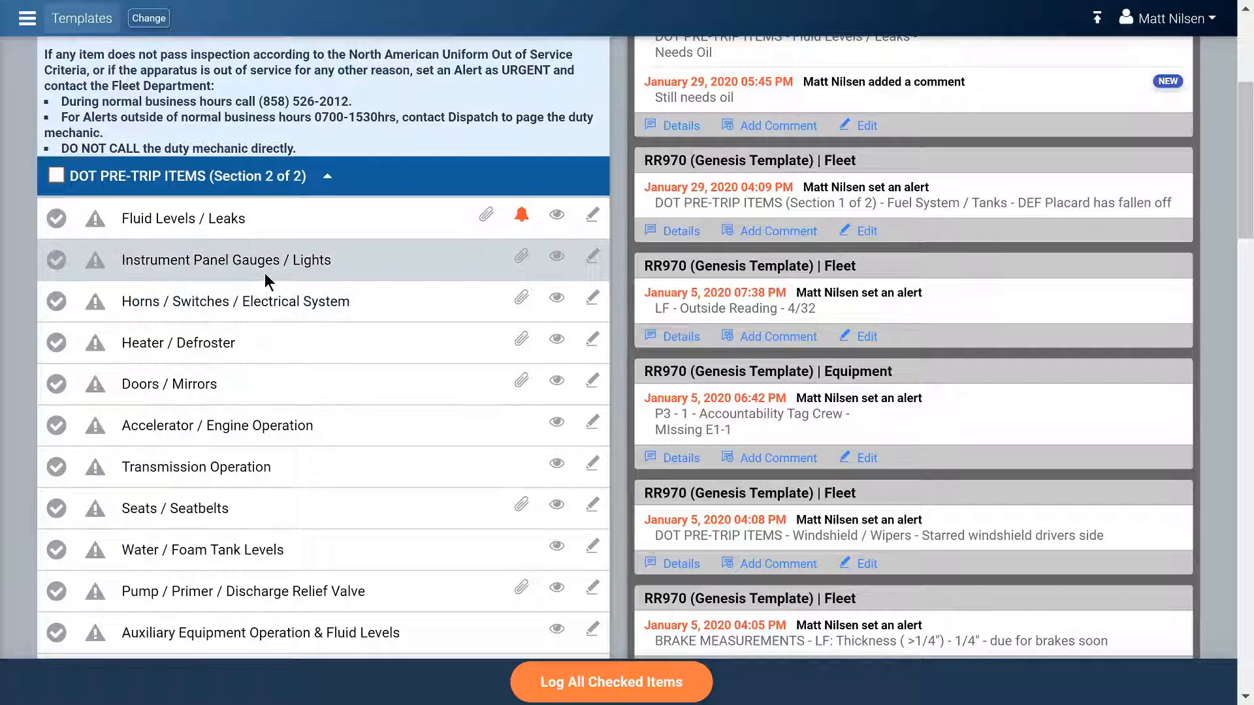
Open RR970's Fluid Levels / Leaks "Needs Oil" alert for editing and enter the comment "DM added oil".
{"action": "scroll", "coordinate": [826, 341], "scroll_direction": "up", "scroll_amount": 1}
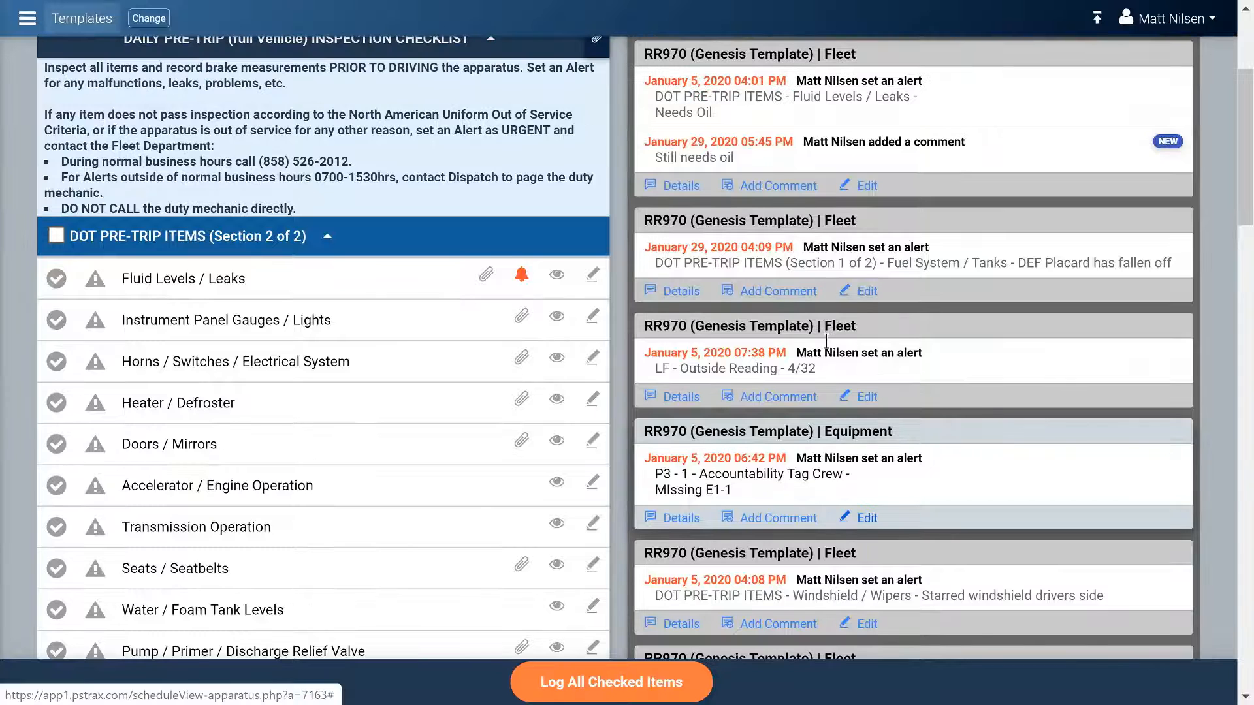
{"action": "scroll", "coordinate": [826, 341], "scroll_direction": "up", "scroll_amount": 4}
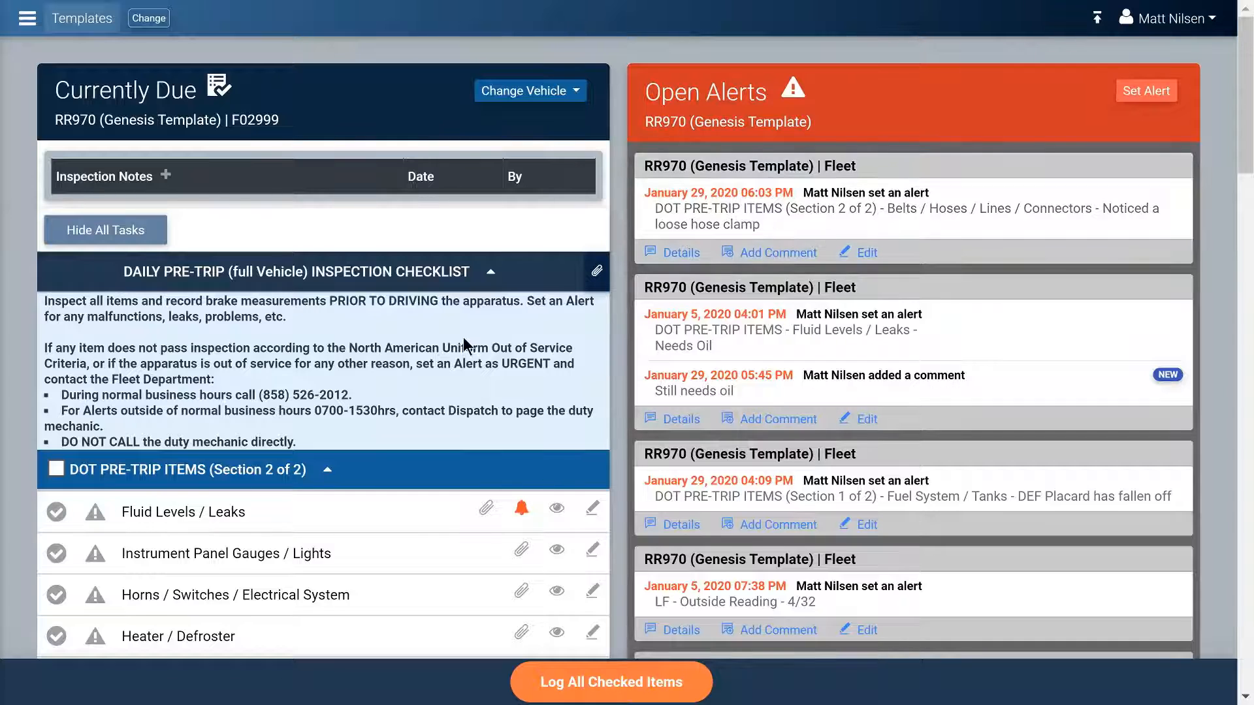
{"action": "scroll", "coordinate": [464, 337], "scroll_direction": "down", "scroll_amount": 2}
{"action": "scroll", "coordinate": [465, 339], "scroll_direction": "down", "scroll_amount": 3}
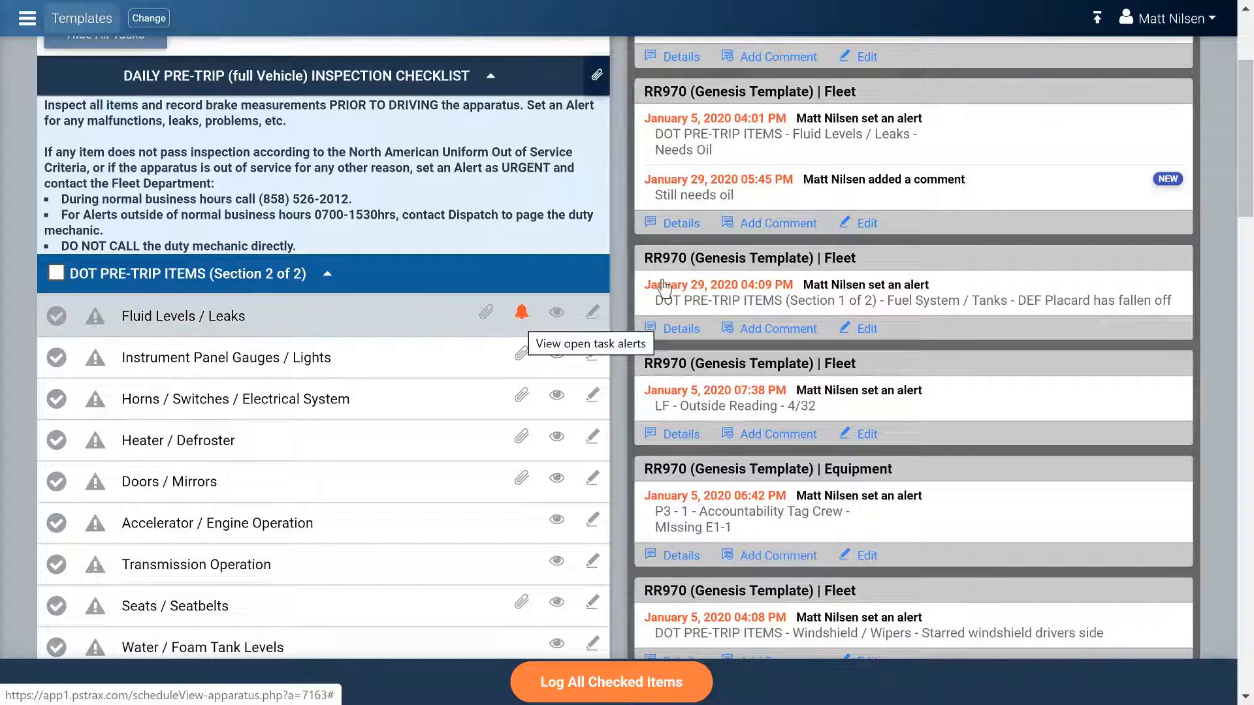
{"action": "scroll", "coordinate": [757, 466], "scroll_direction": "up", "scroll_amount": 3}
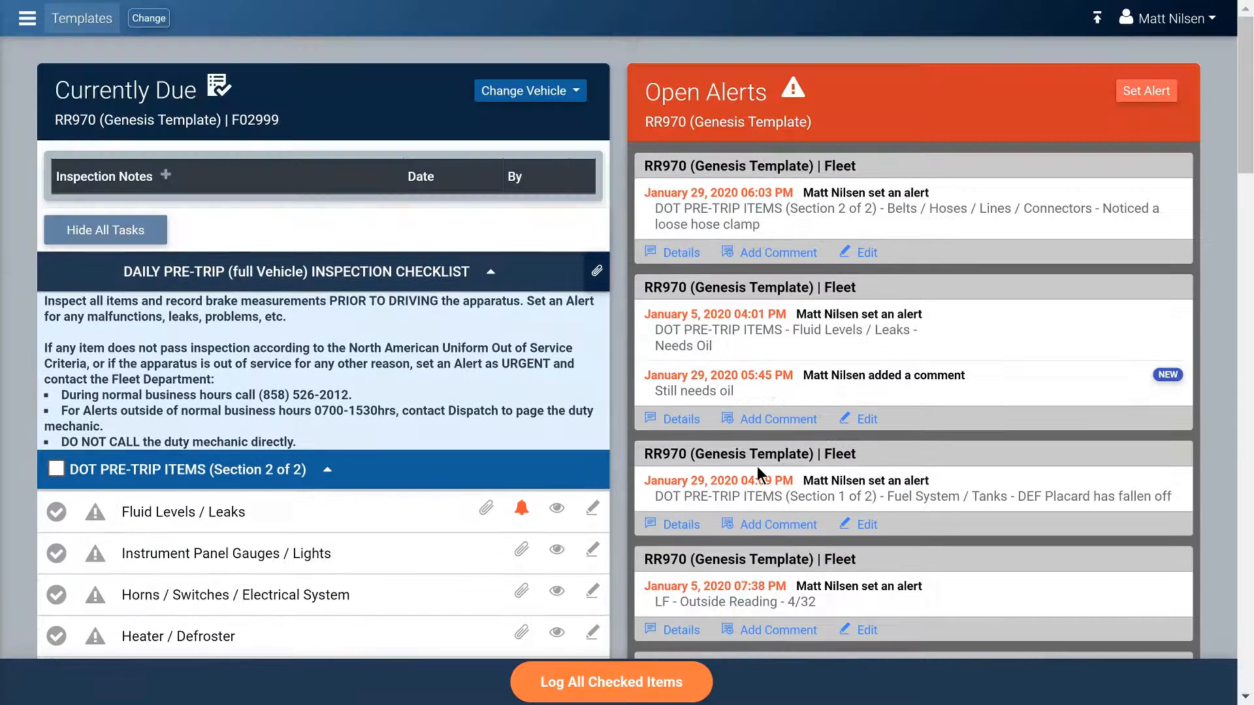
{"action": "left_click", "coordinate": [867, 421]}
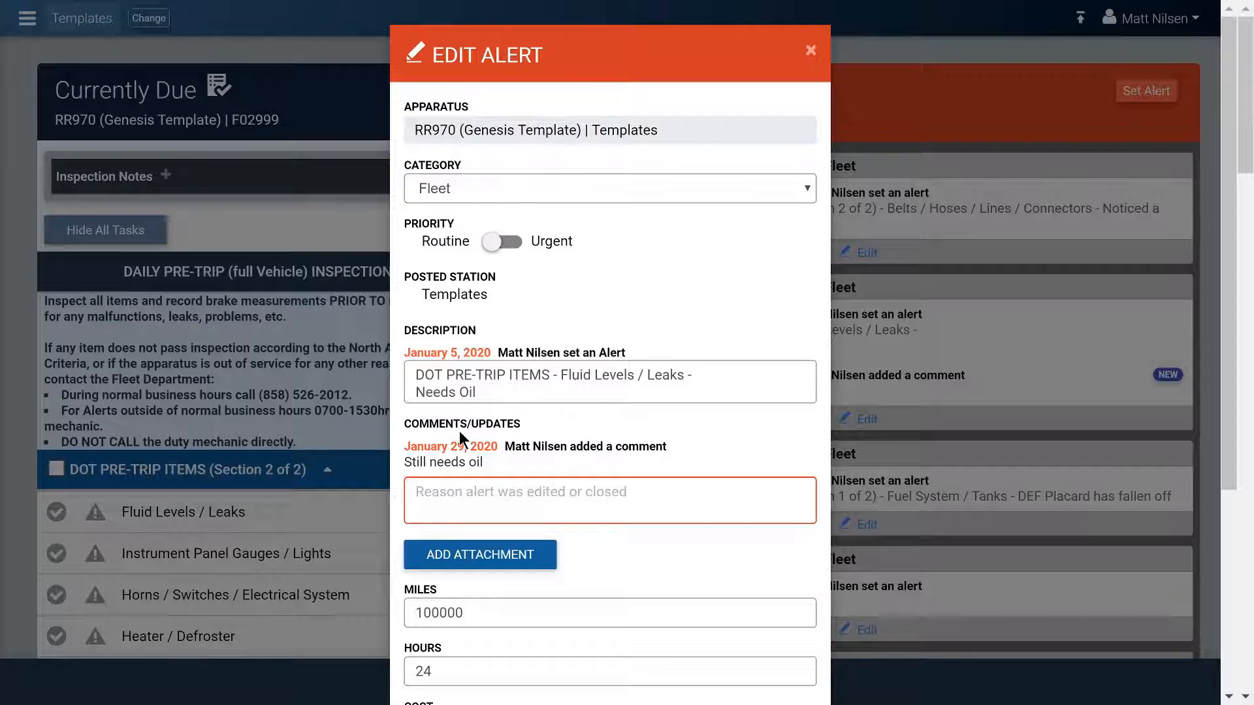
{"action": "left_click", "coordinate": [472, 492]}
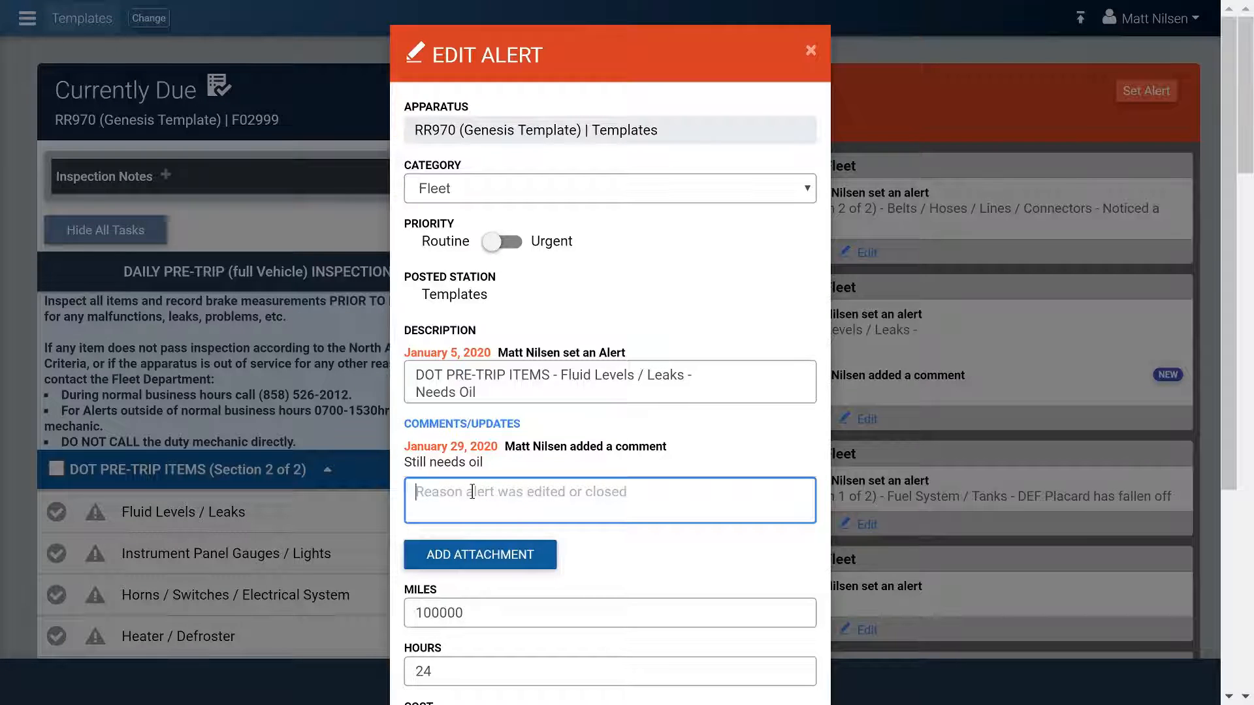
{"action": "type", "text": "DM"}
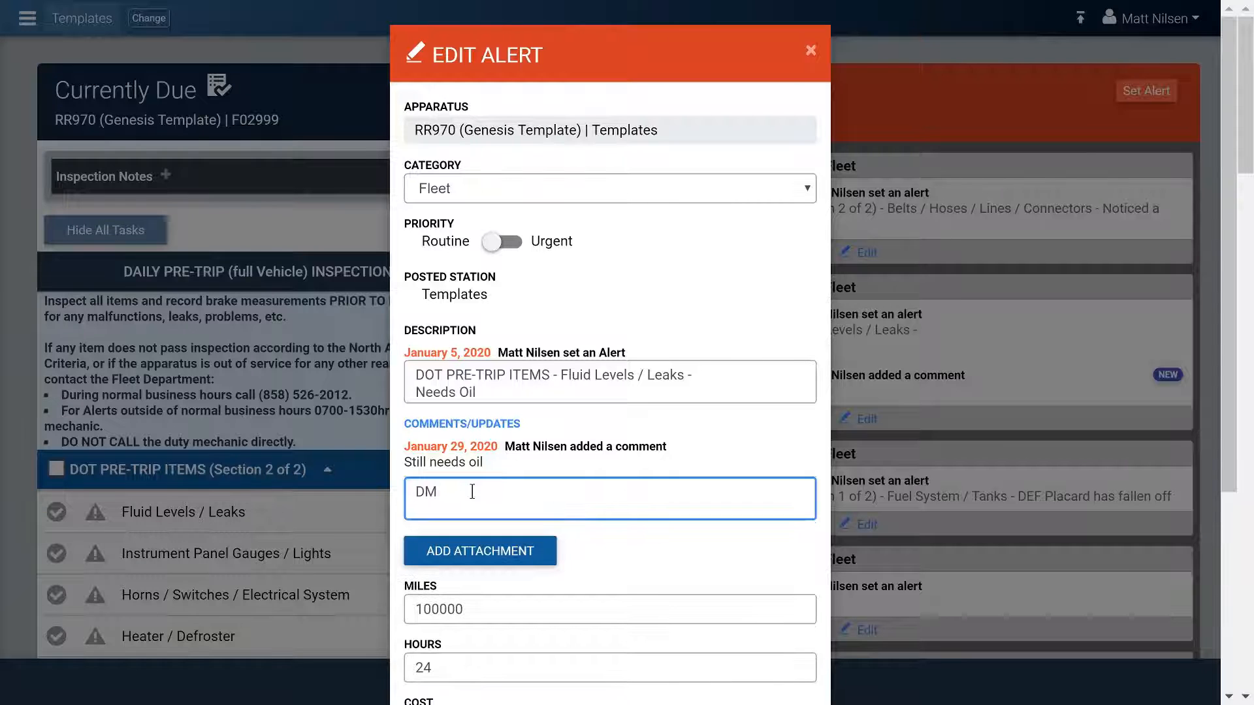
{"action": "type", "text": " added oil"}
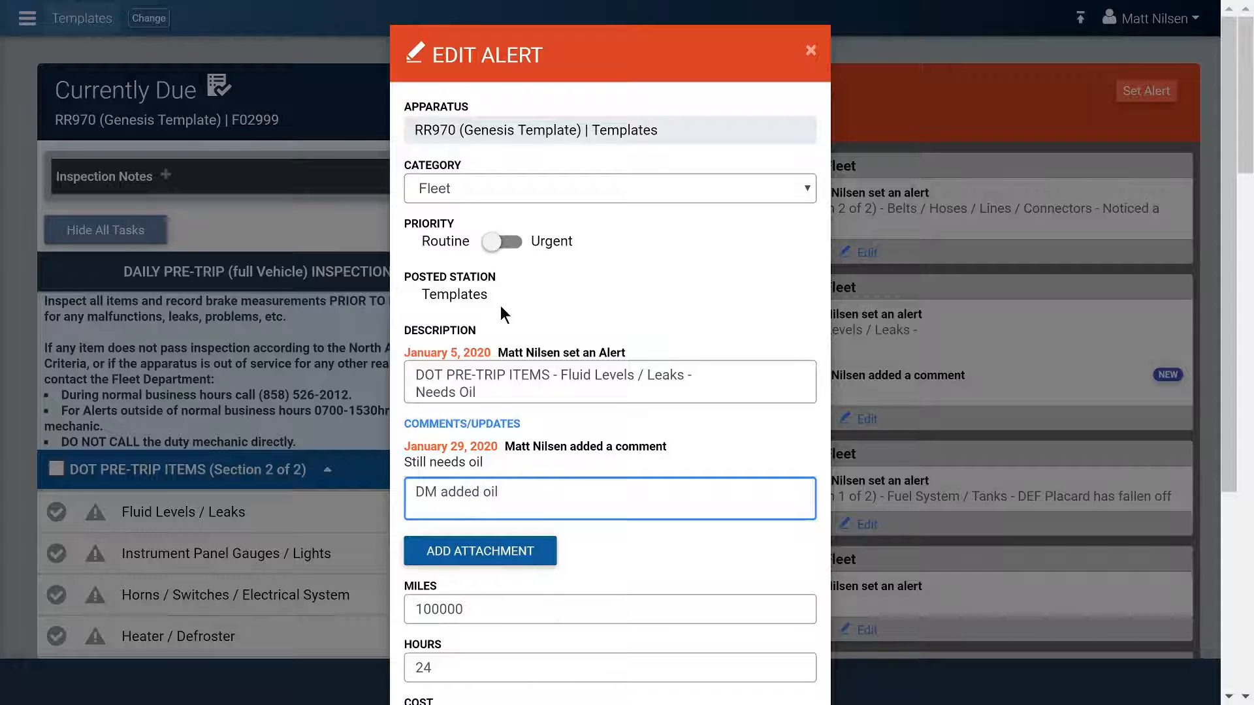
Set the Fluid Levels / Leaks alert status to Closed with notification set to Yes, and save it.
{"action": "scroll", "coordinate": [501, 305], "scroll_direction": "down", "scroll_amount": 4}
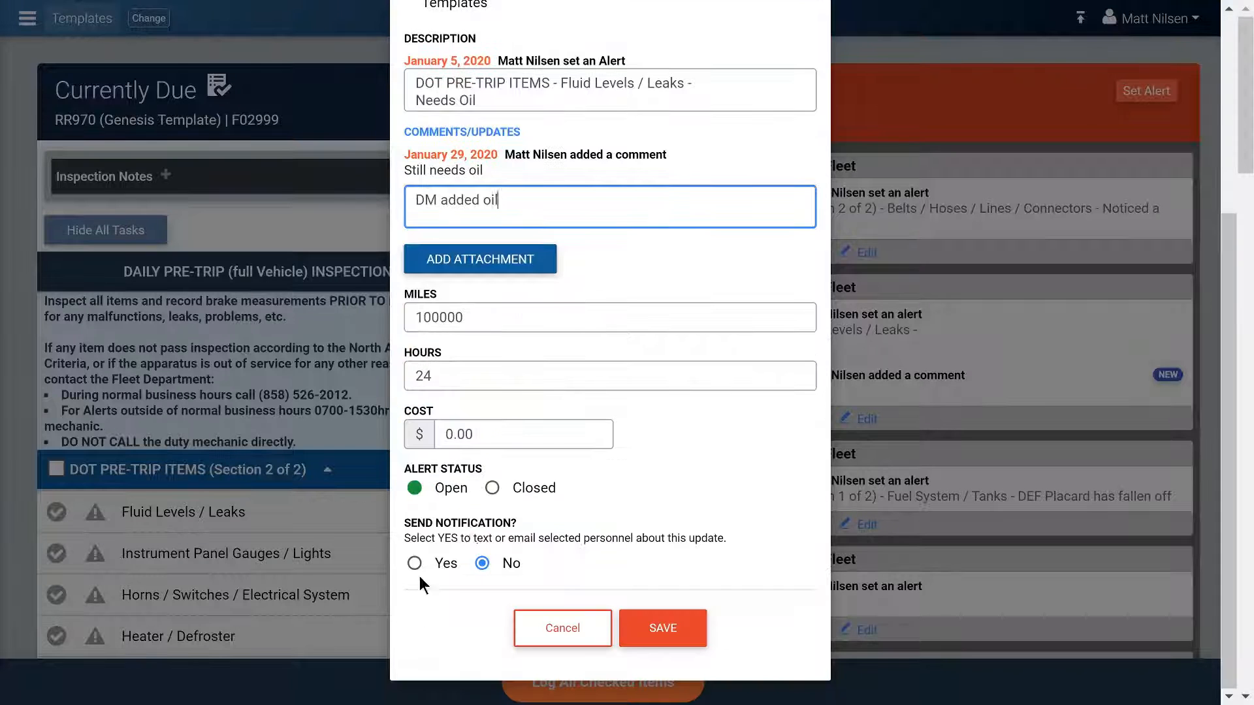
{"action": "left_click", "coordinate": [502, 496]}
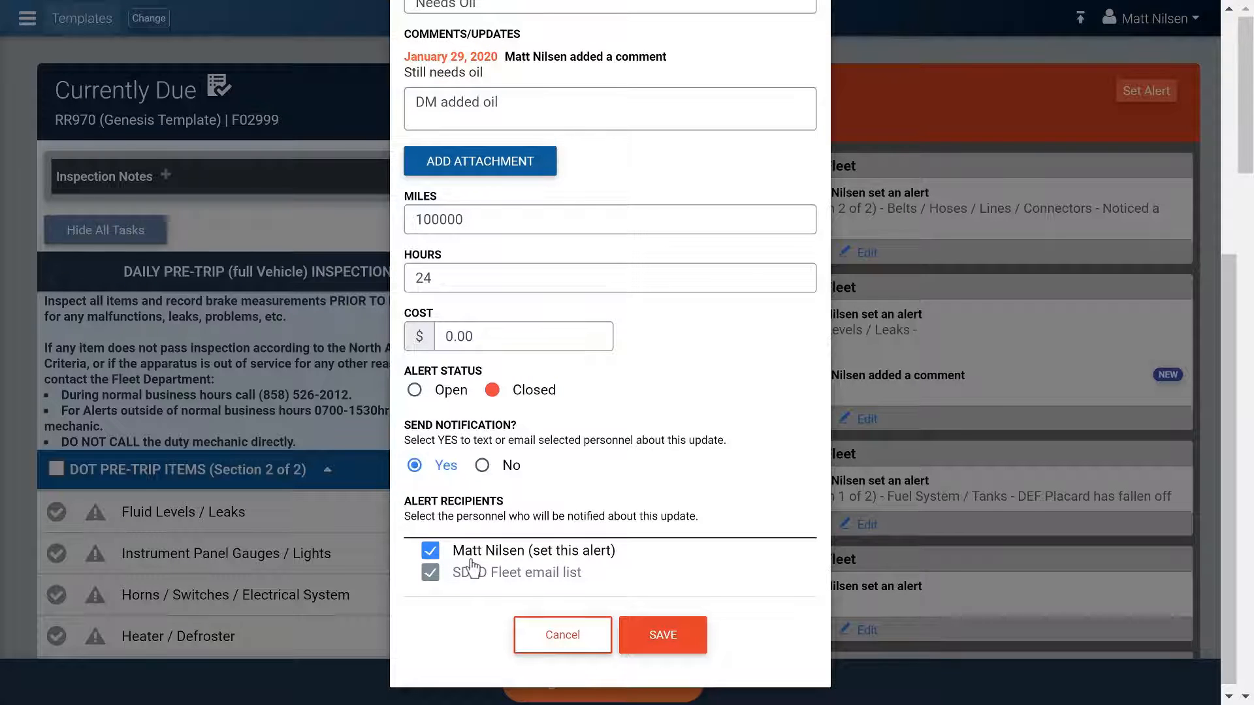
{"action": "left_click", "coordinate": [665, 635]}
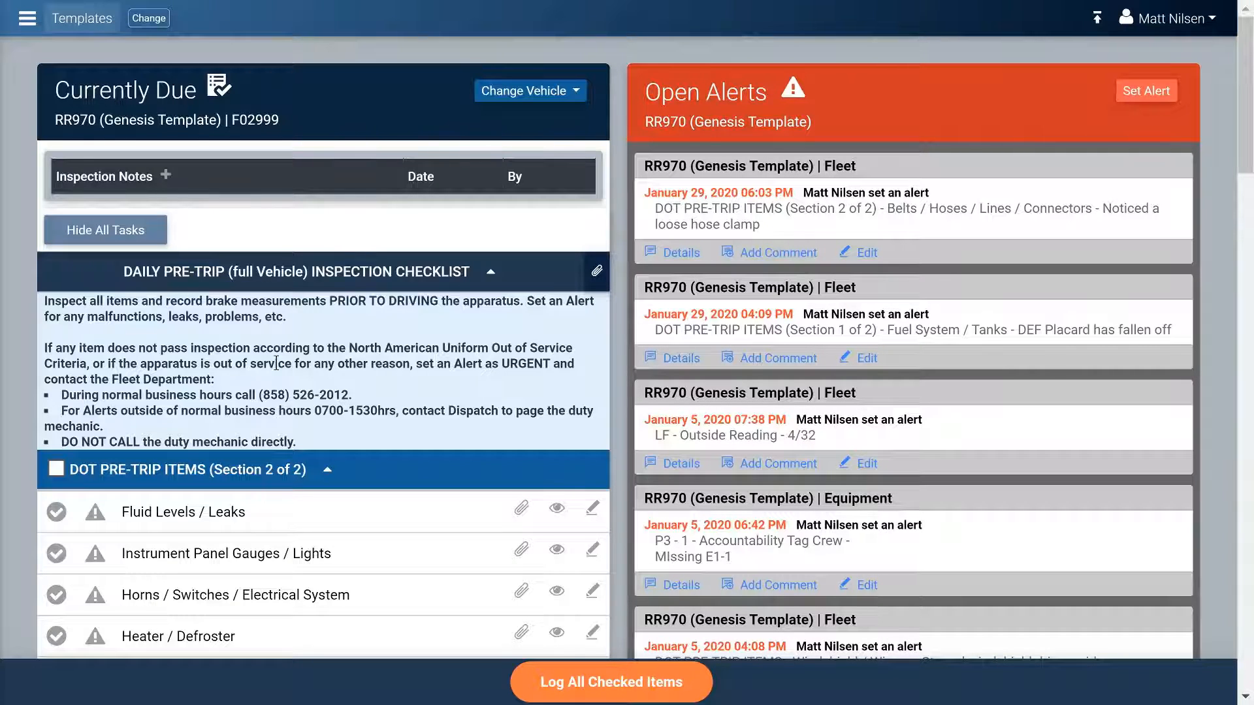
{"action": "left_click", "coordinate": [26, 19]}
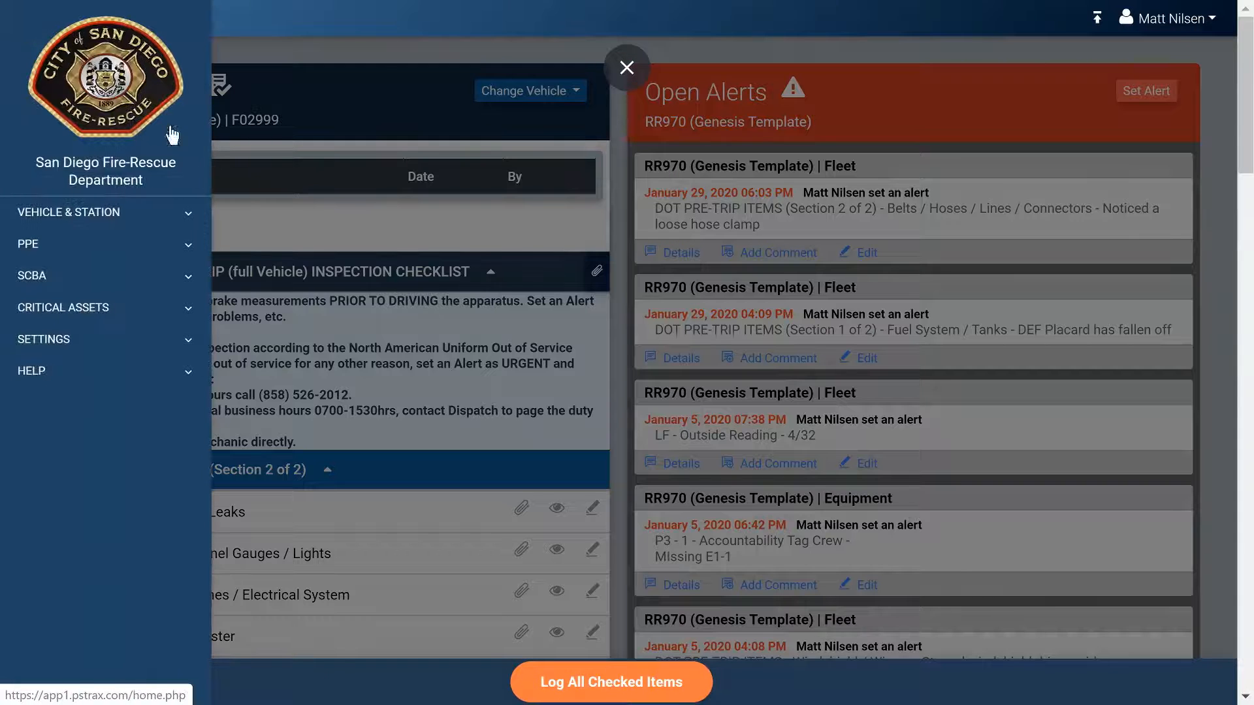
{"action": "left_click", "coordinate": [254, 225]}
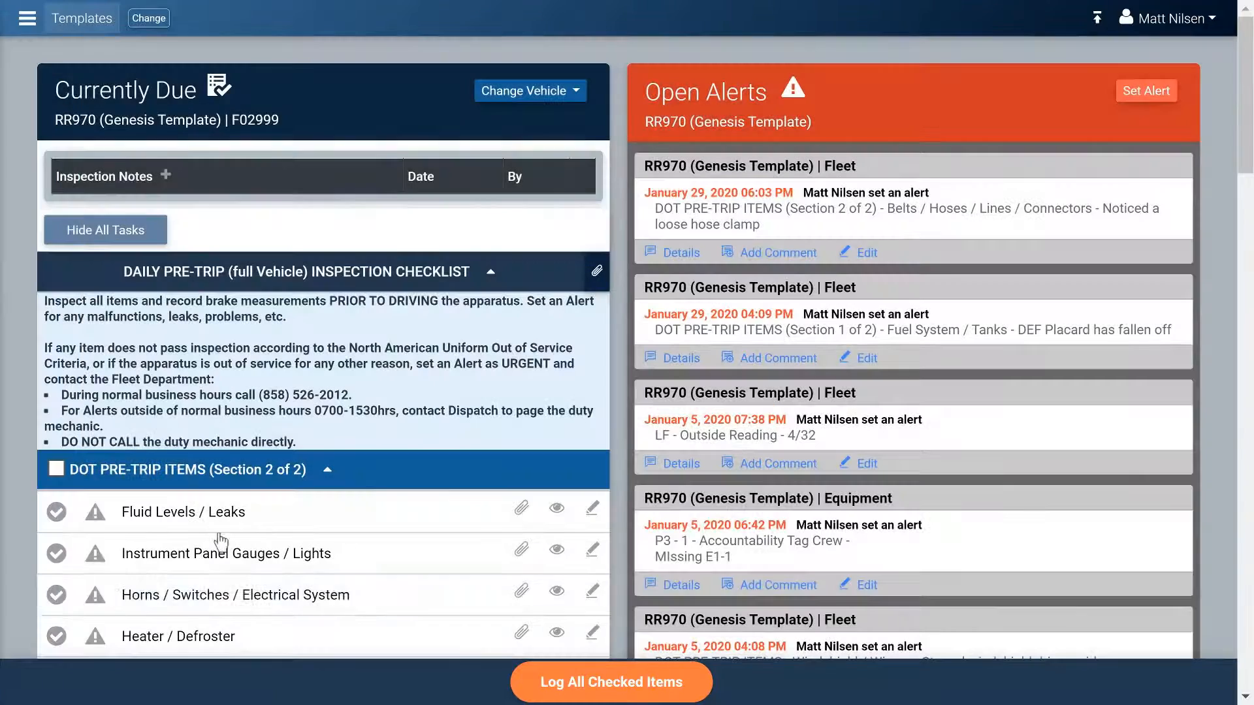
Mark all DOT PRE-TRIP ITEMS (Section 2 of 2) tasks as checked and log them without notes.
{"action": "scroll", "coordinate": [209, 523], "scroll_direction": "down", "scroll_amount": 3}
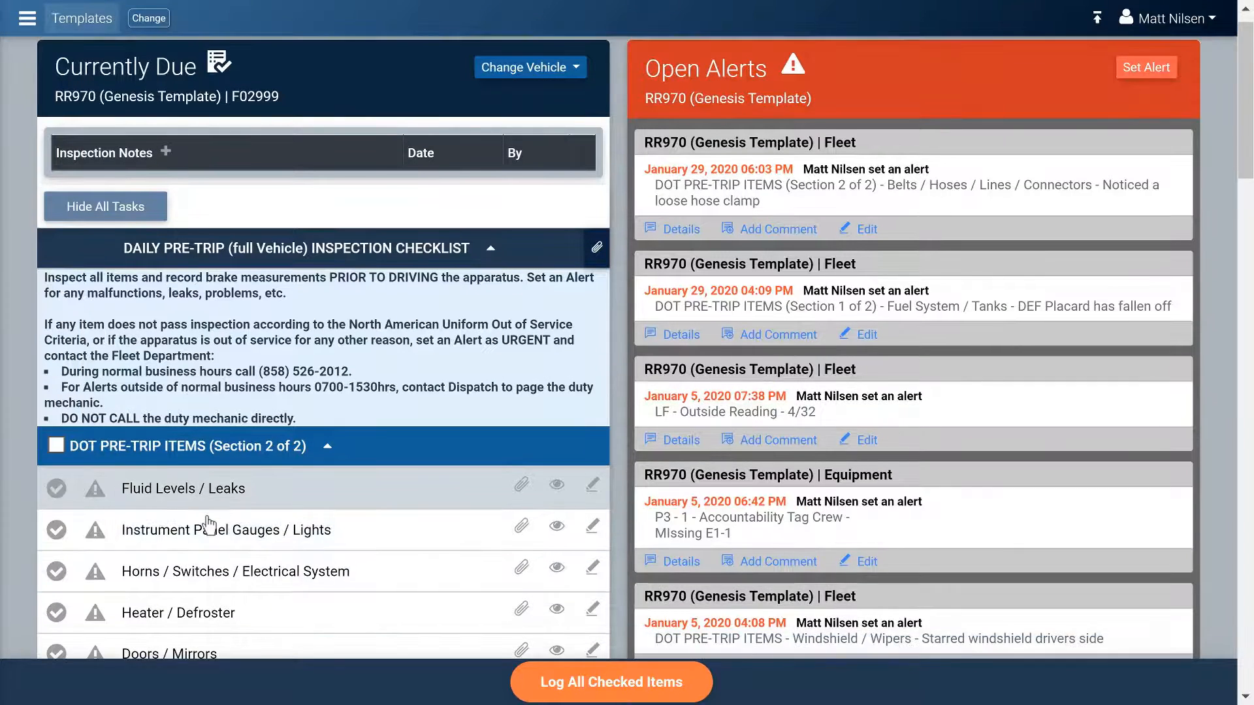
{"action": "left_click", "coordinate": [56, 274]}
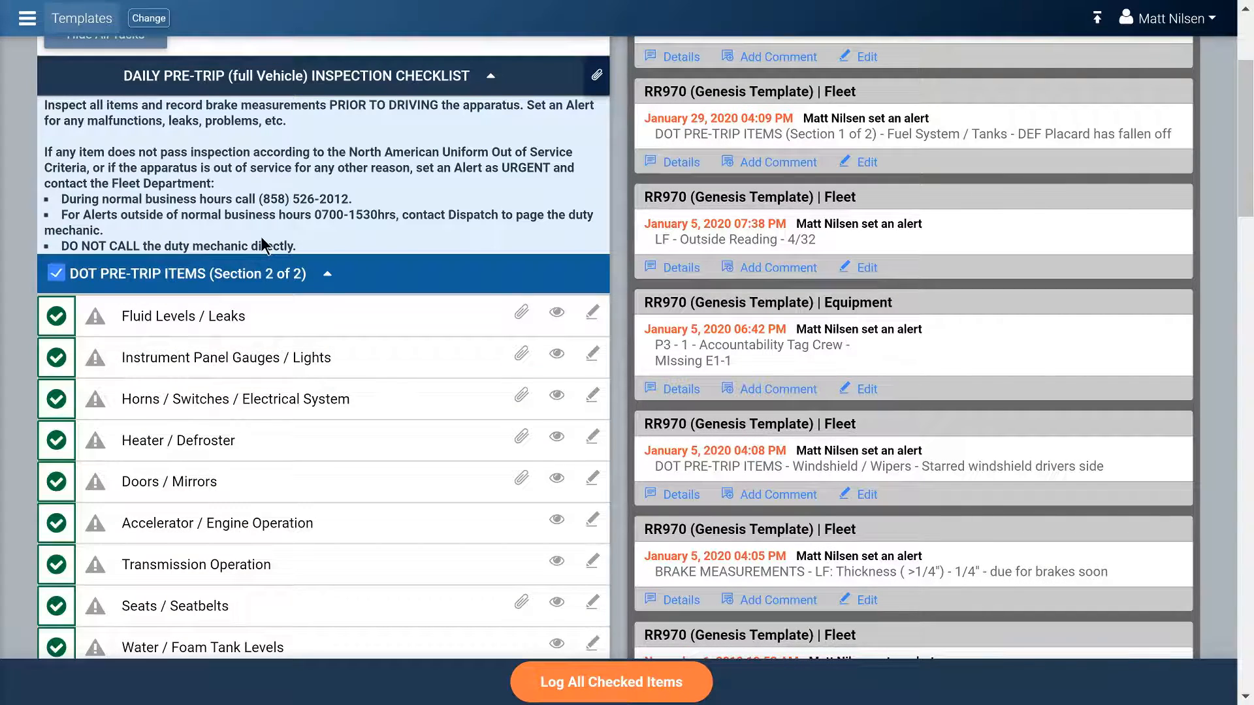
{"action": "scroll", "coordinate": [261, 246], "scroll_direction": "down", "scroll_amount": 6}
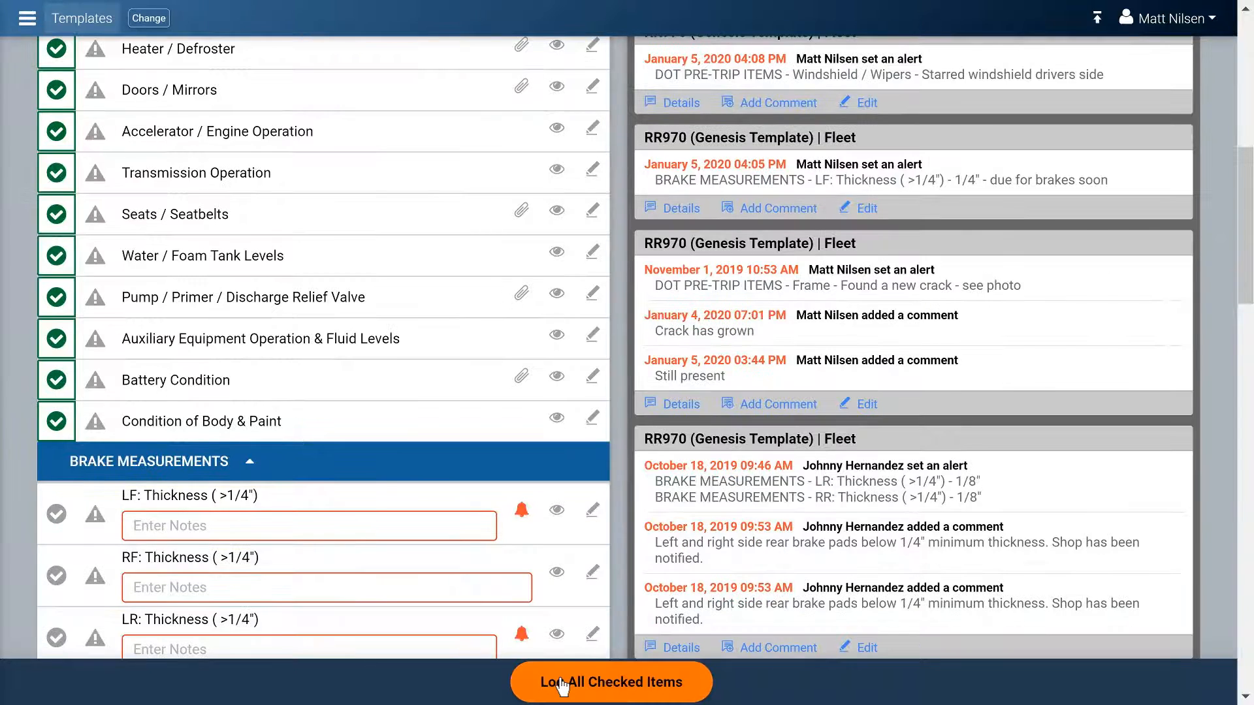
{"action": "left_click", "coordinate": [560, 684]}
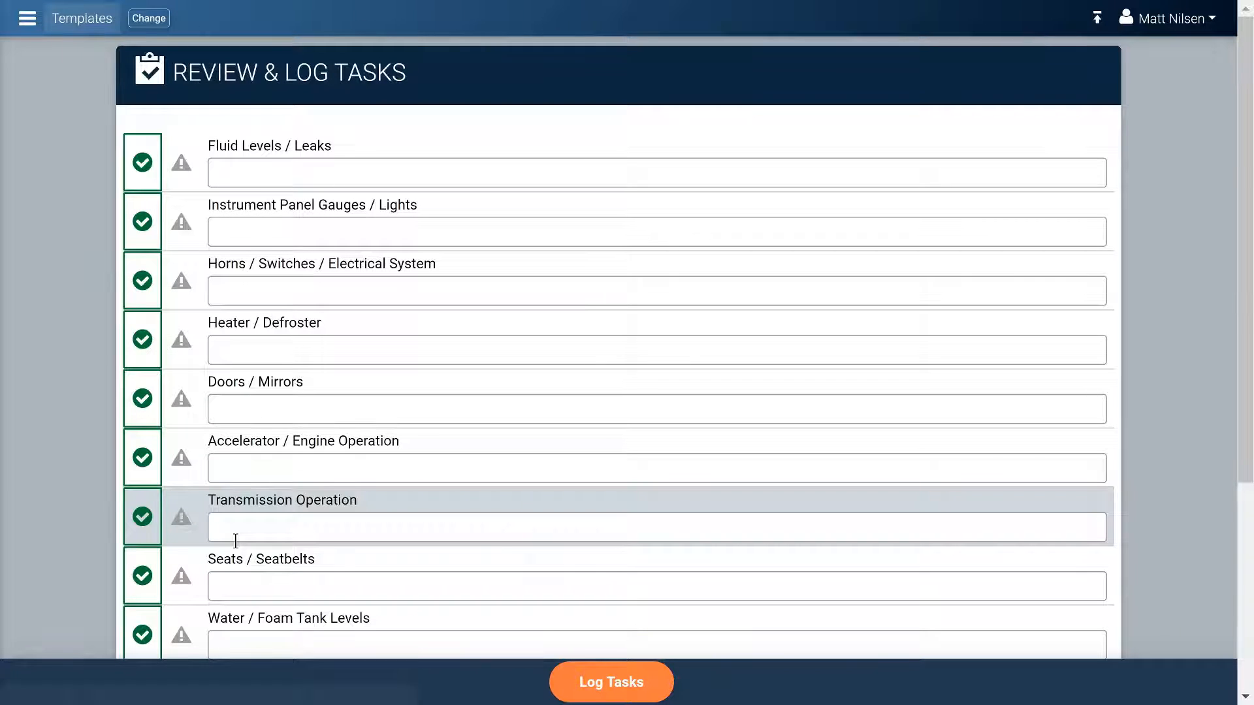
{"action": "left_click", "coordinate": [614, 687]}
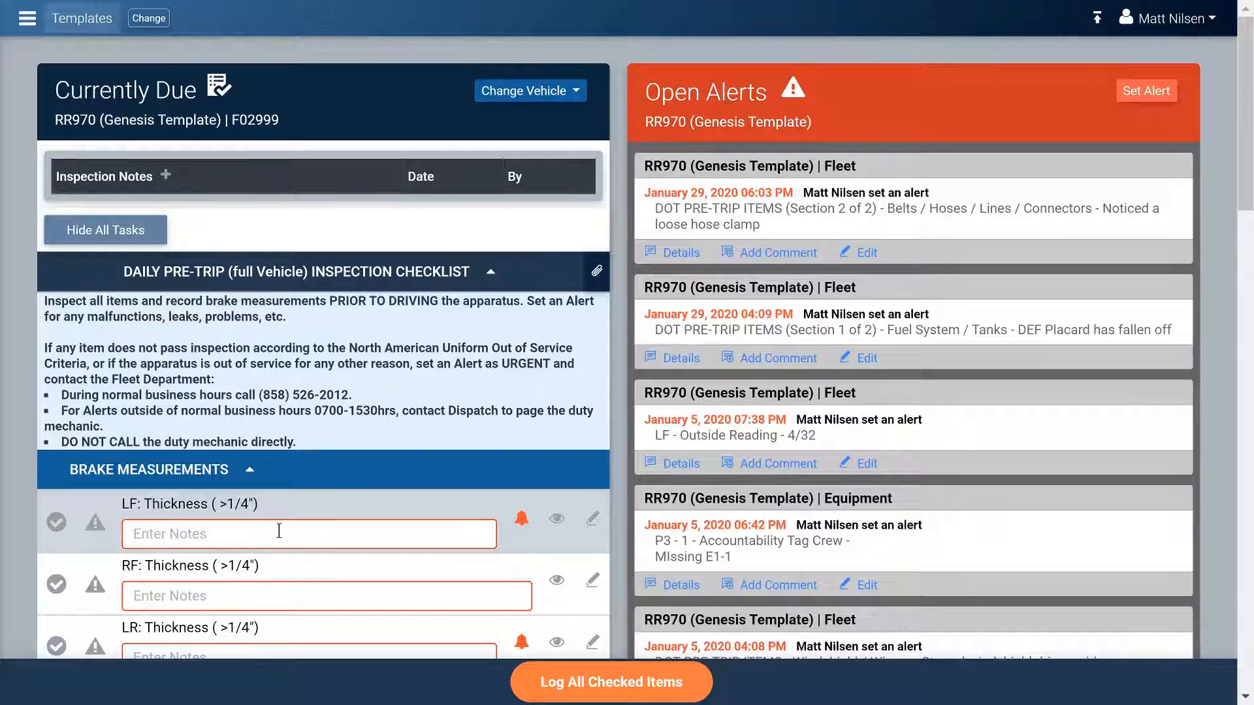
Enter 1/2 as the LF: Thickness brake measurement and log the task.
{"action": "scroll", "coordinate": [351, 422], "scroll_direction": "down", "scroll_amount": 2}
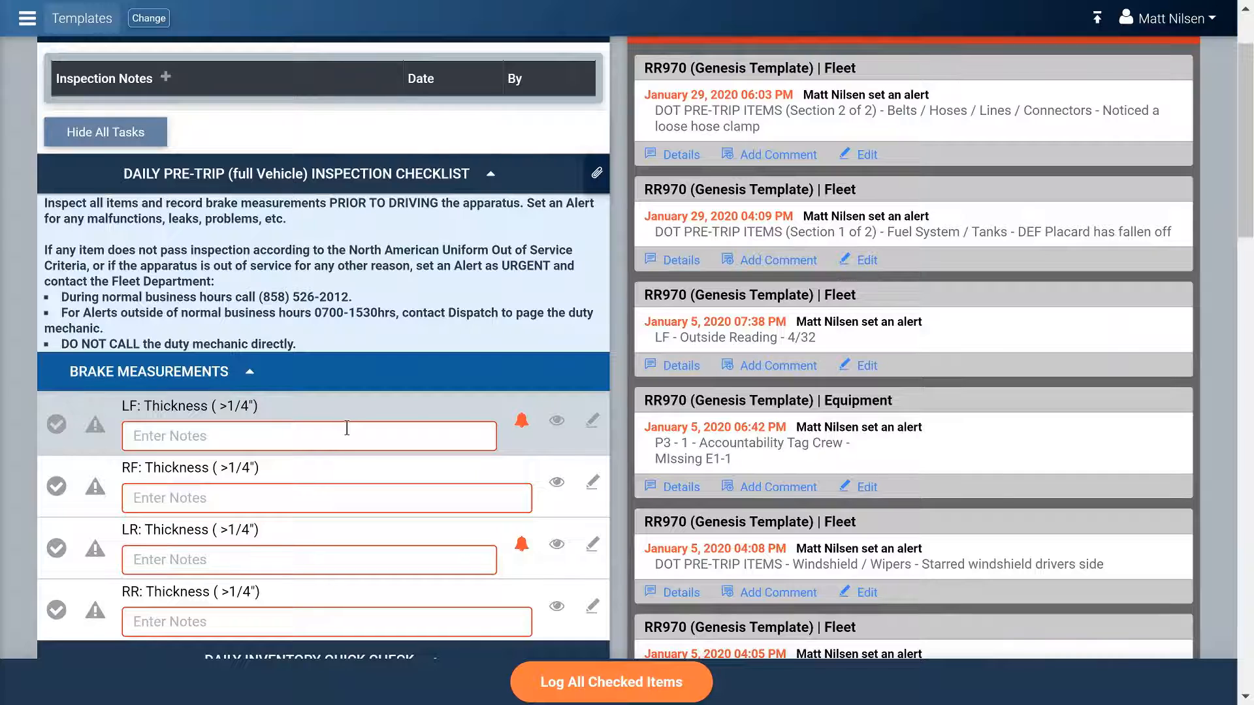
{"action": "left_click", "coordinate": [346, 434]}
{"action": "type", "text": "1/2"}
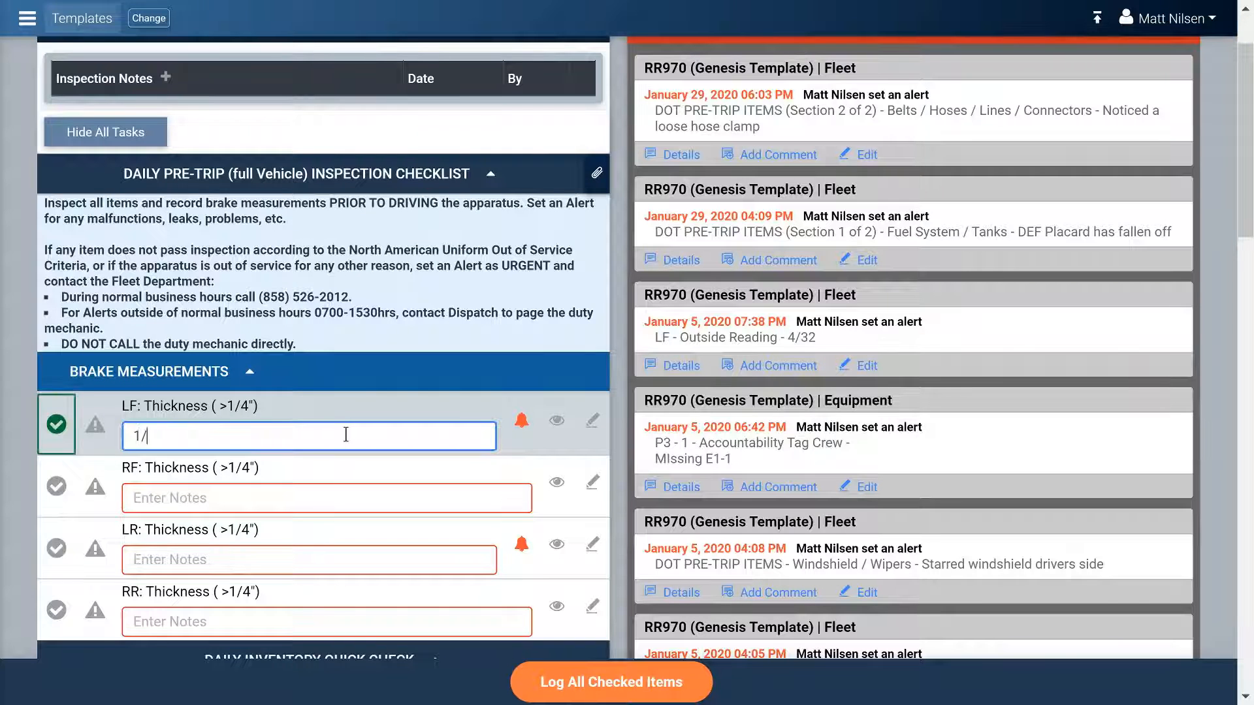
{"action": "left_click", "coordinate": [599, 682]}
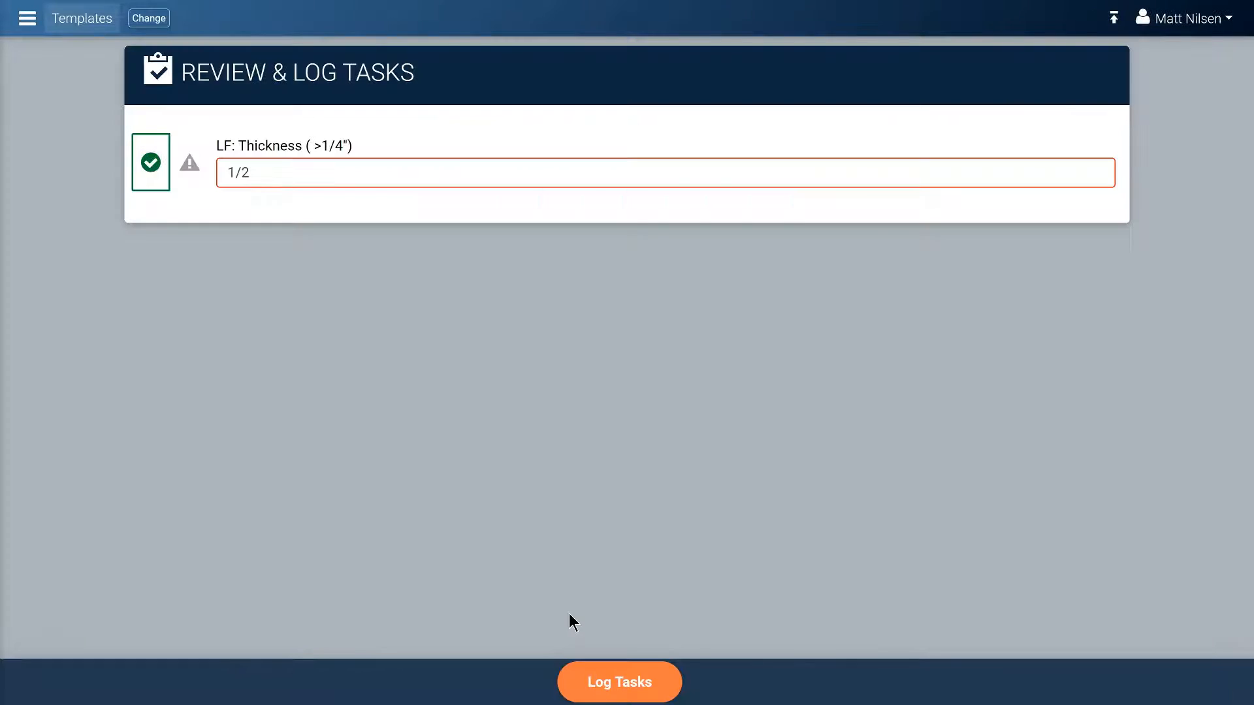
{"action": "left_click", "coordinate": [609, 696]}
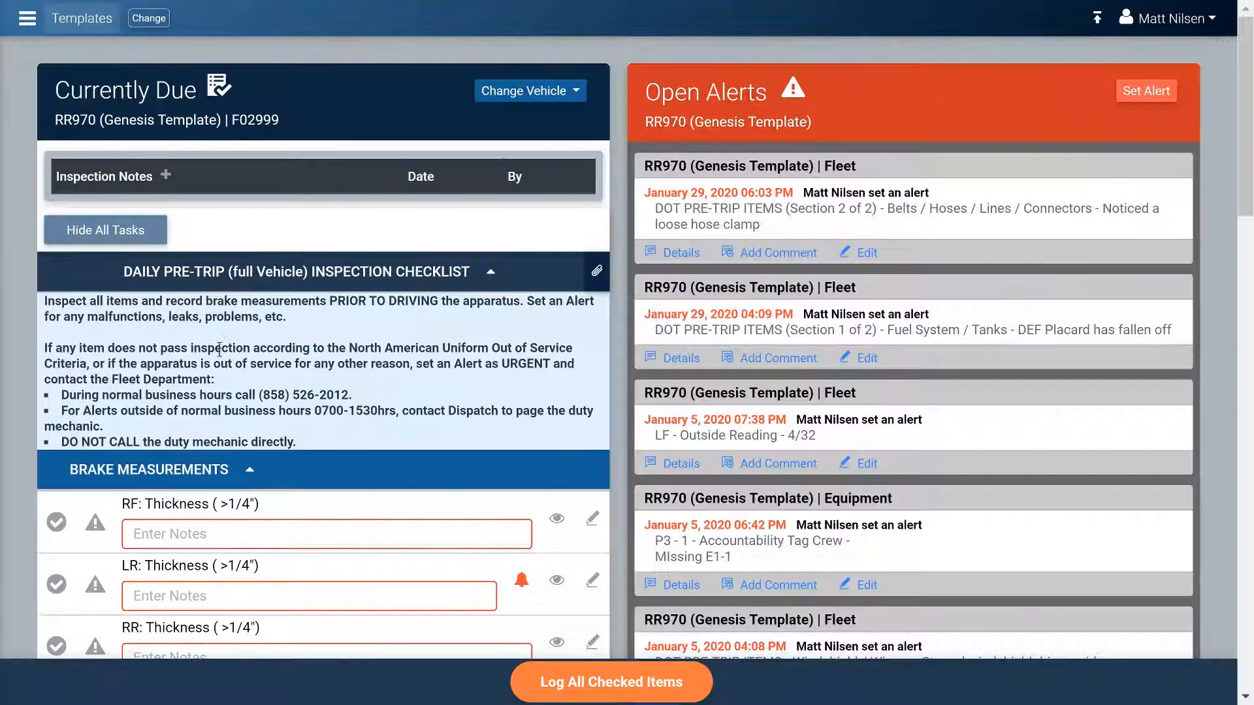
Return to the home dashboard and look over RR970's schedule options.
{"action": "left_click", "coordinate": [29, 19]}
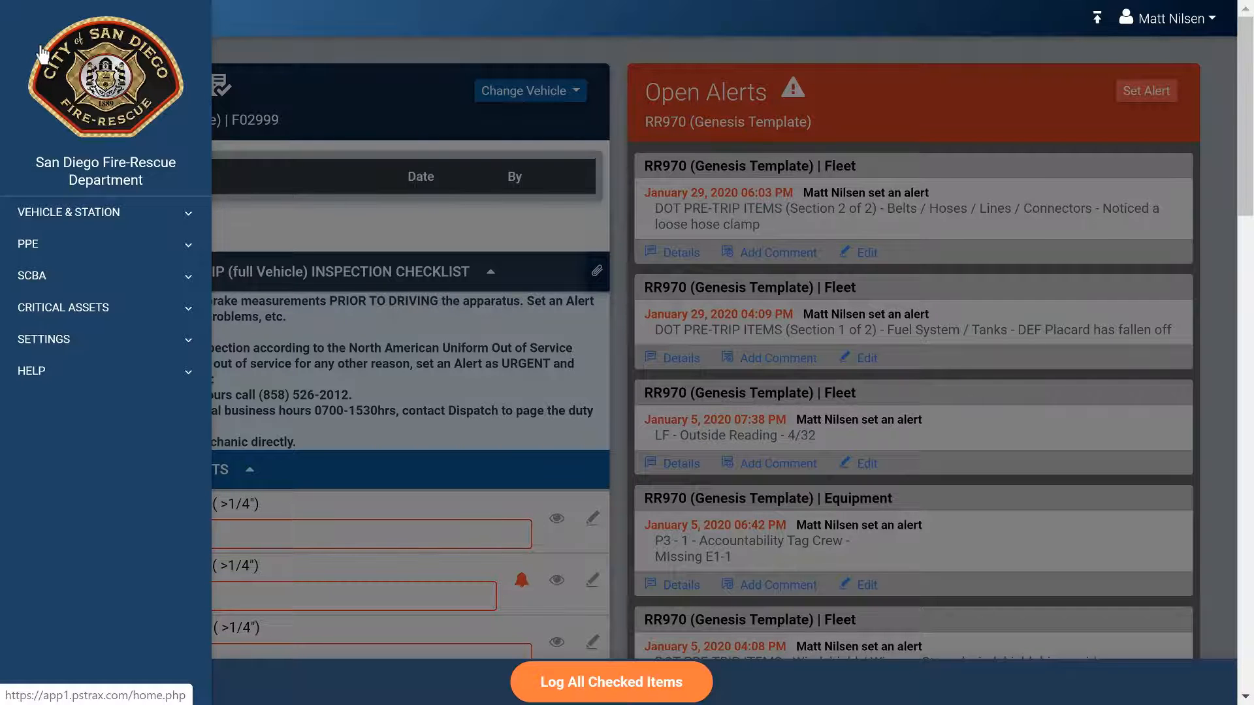
{"action": "left_click", "coordinate": [40, 54]}
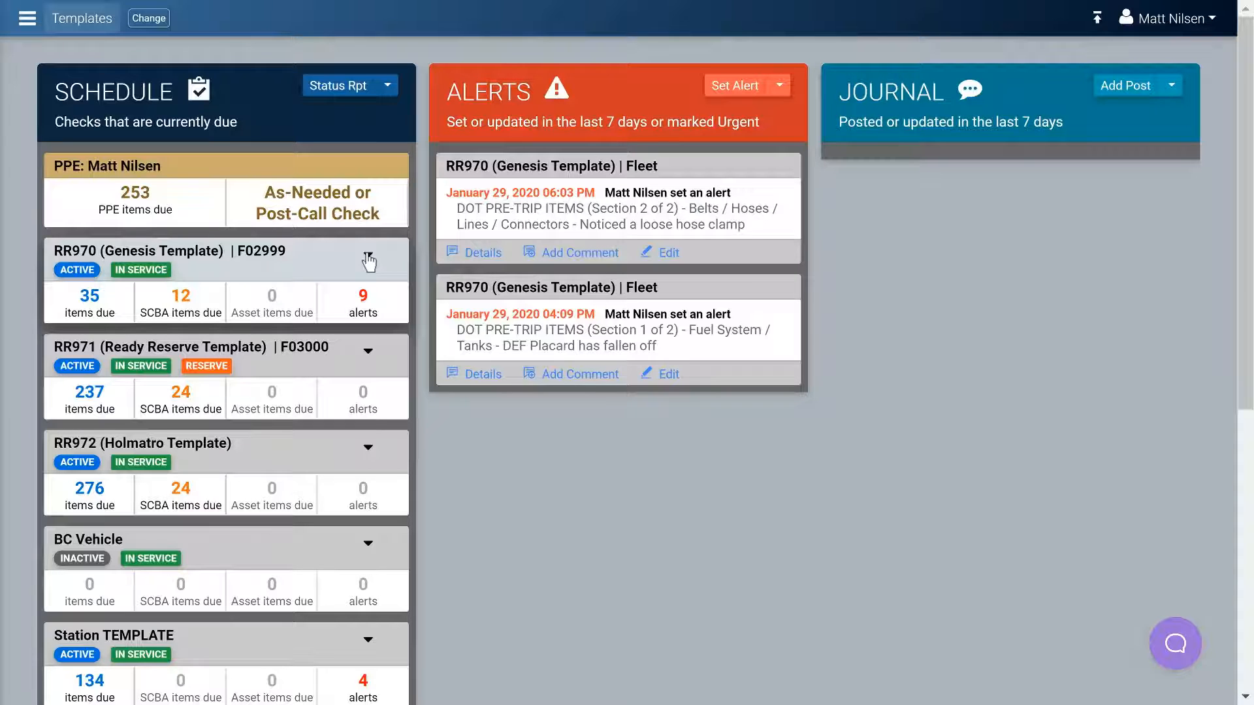
{"action": "left_click", "coordinate": [368, 258]}
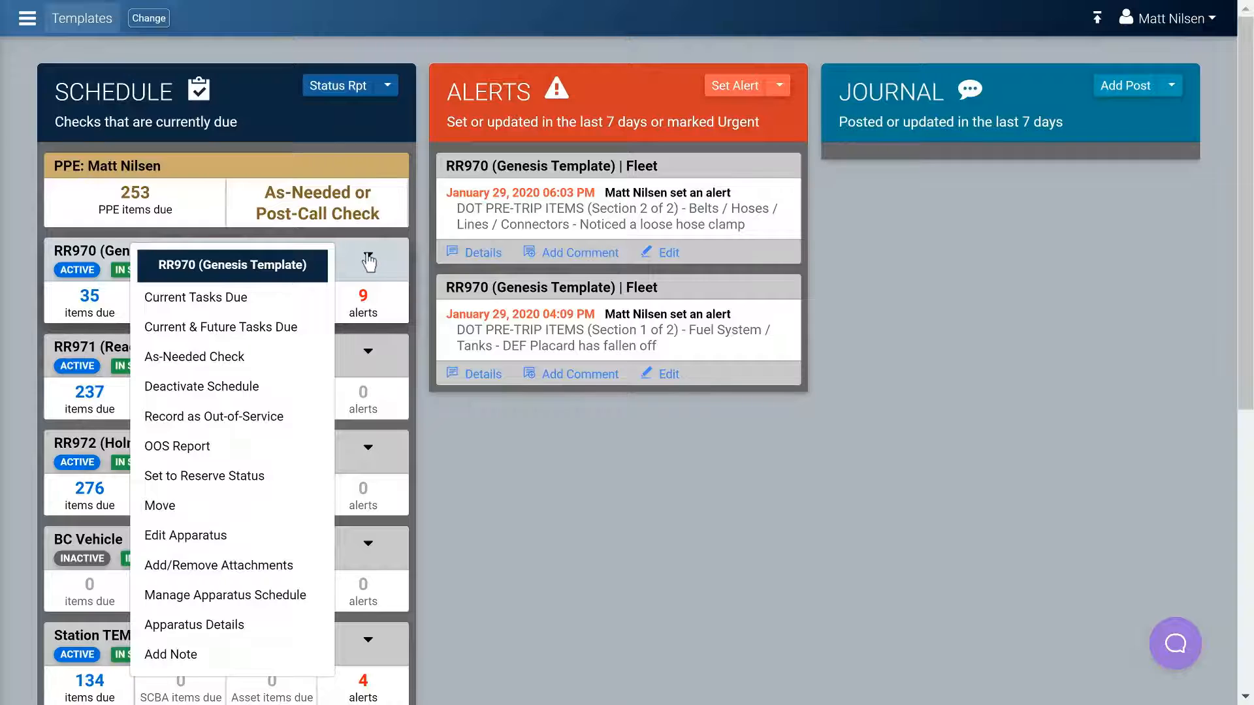
{"action": "left_click", "coordinate": [368, 258]}
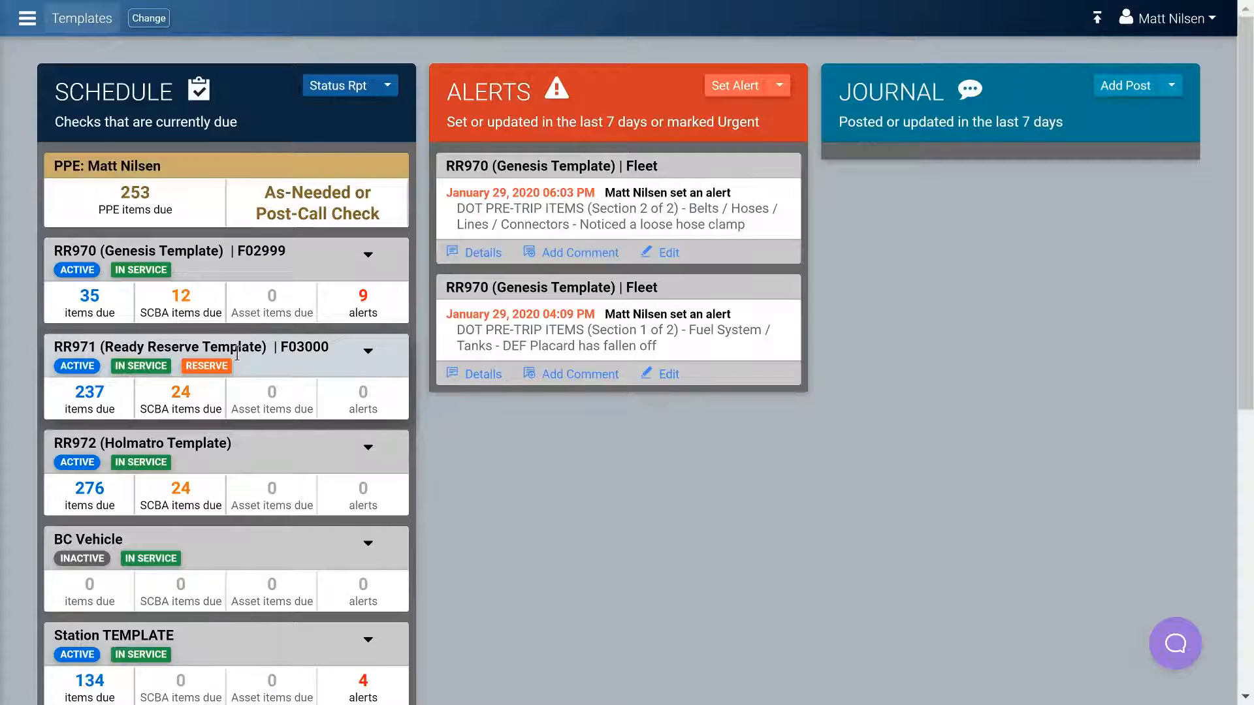
Start an As-Needed Check for RR970 and view the "F02999 - Vehicle Checks (linked)" checklist.
{"action": "left_click", "coordinate": [370, 258]}
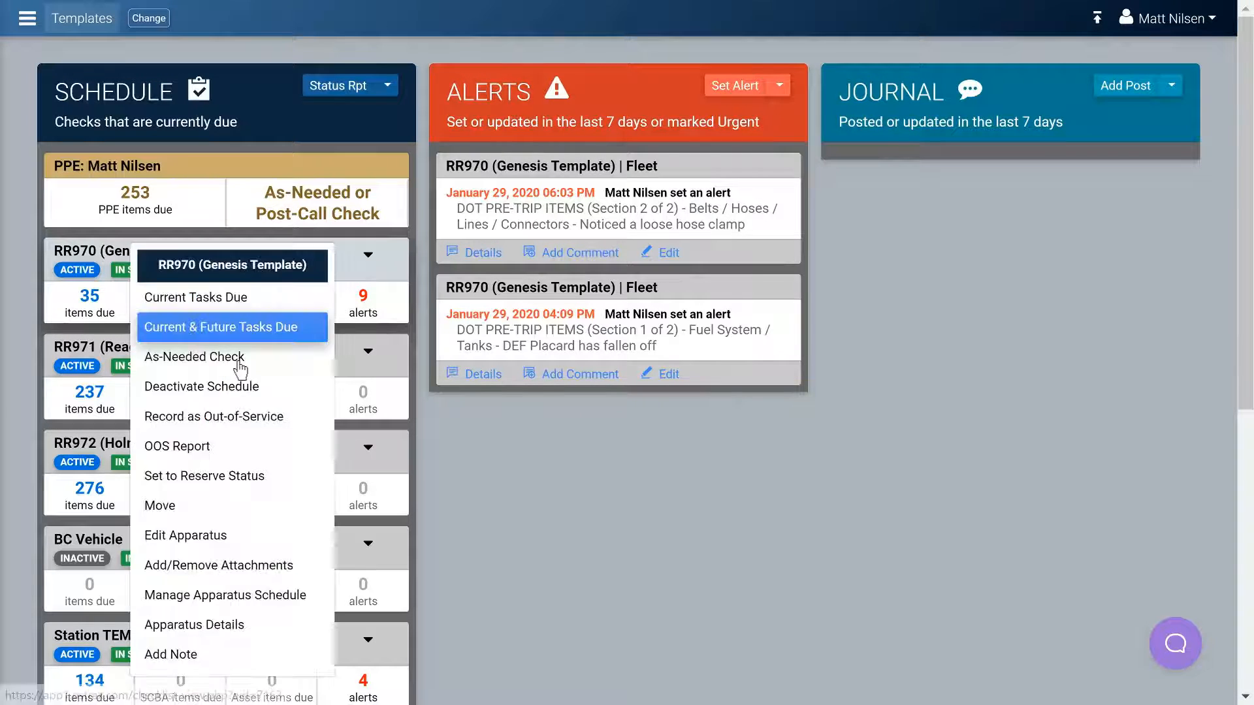
{"action": "left_click", "coordinate": [238, 359]}
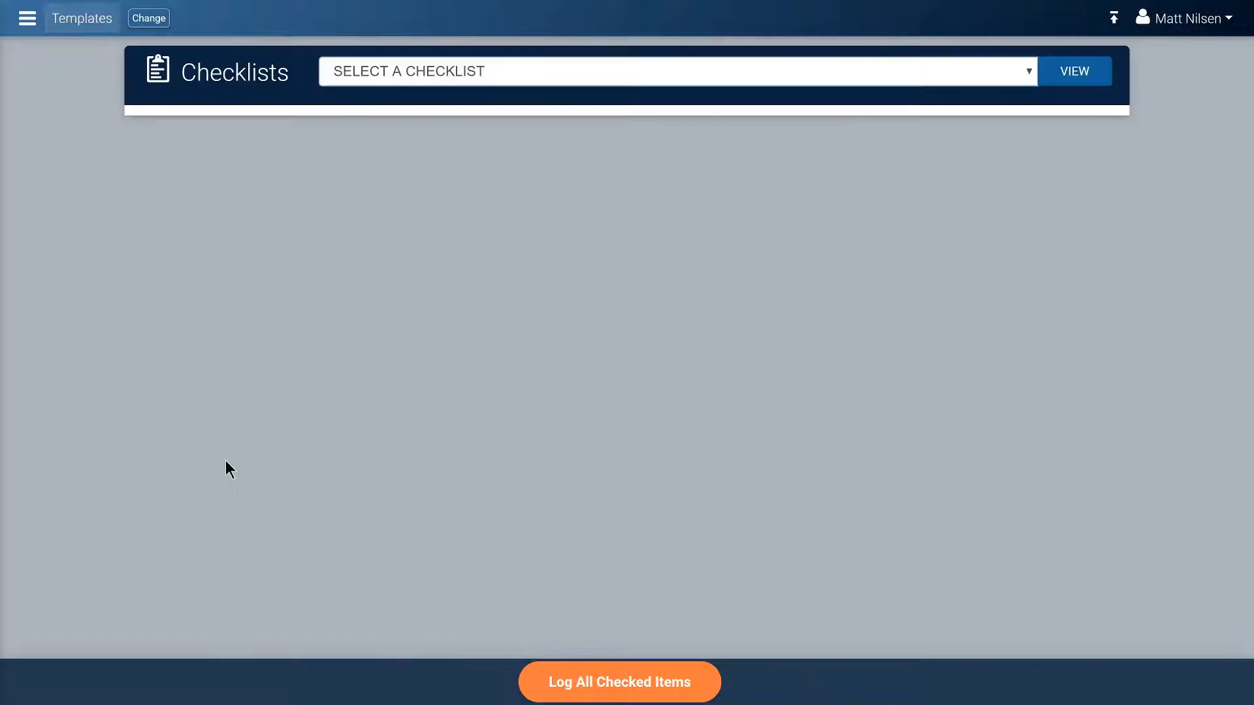
{"action": "left_click", "coordinate": [949, 80]}
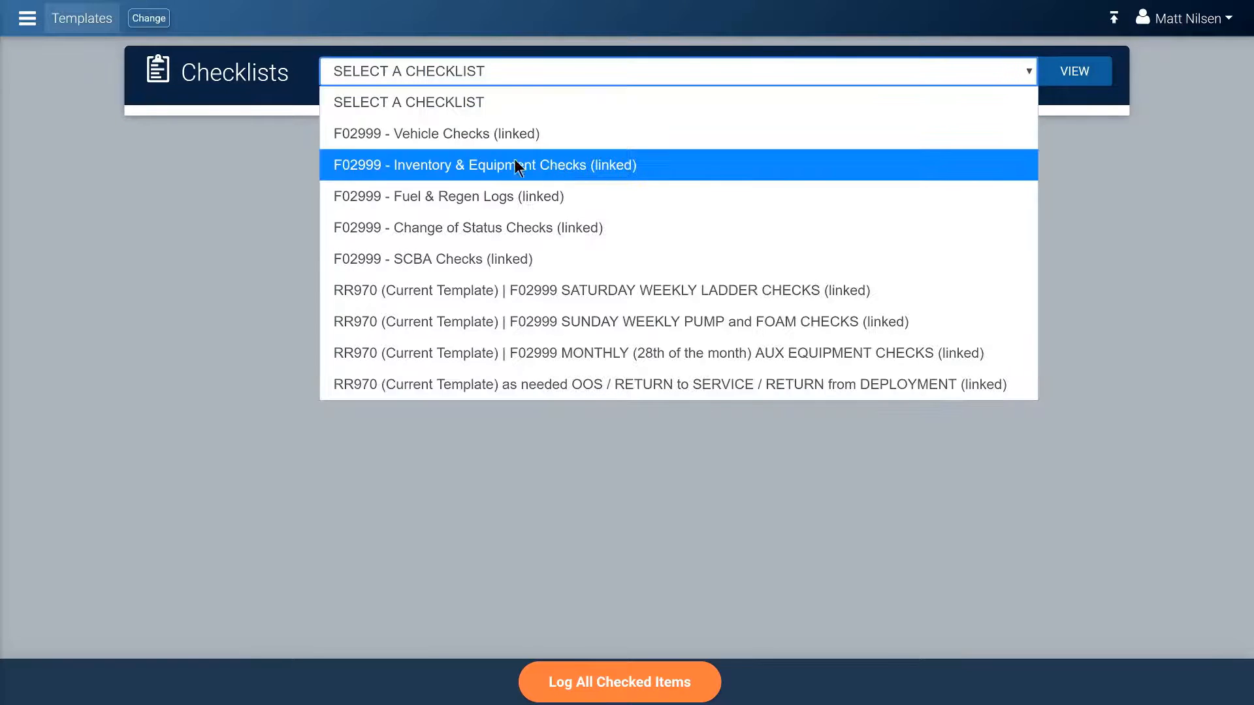
{"action": "left_click", "coordinate": [474, 146]}
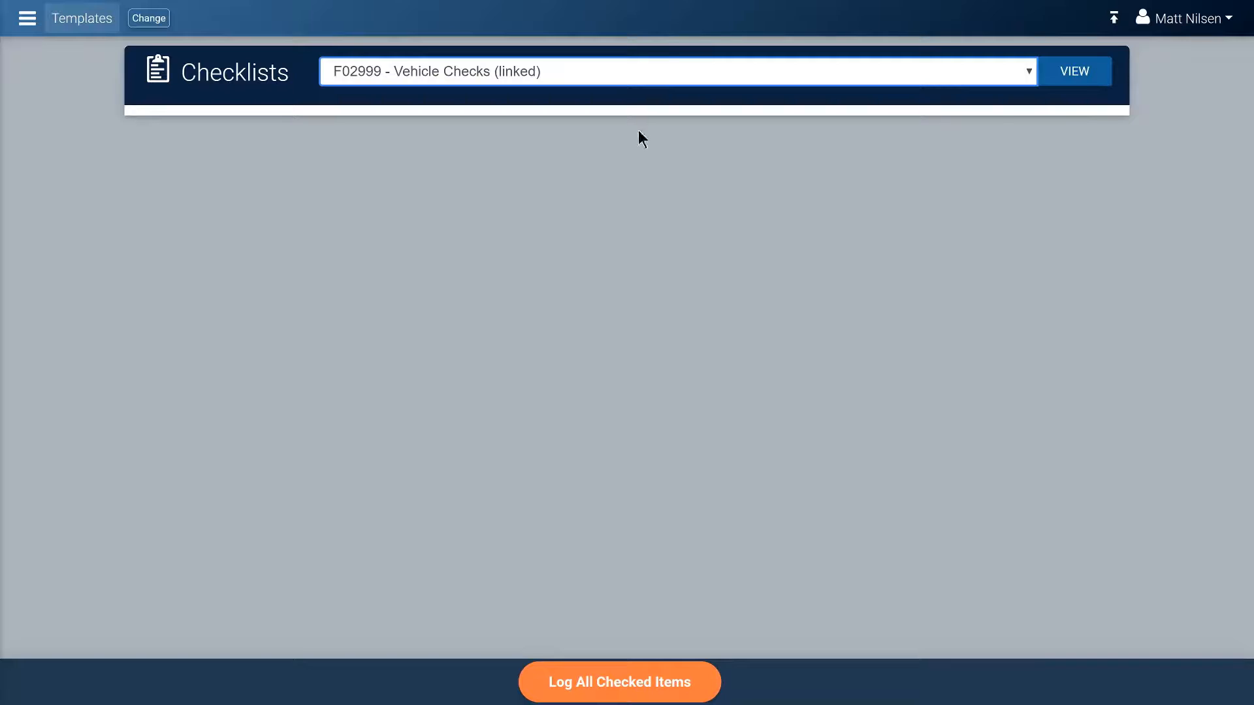
{"action": "left_click", "coordinate": [1087, 78]}
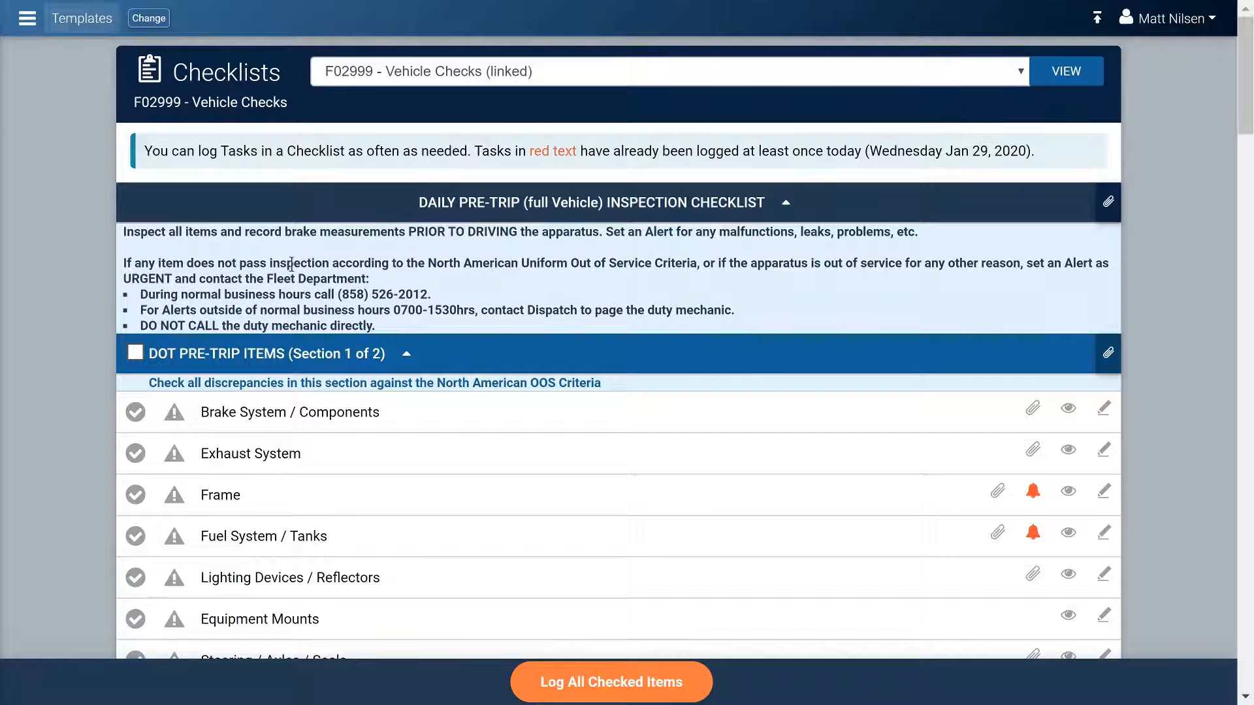
Flag Belts / Hoses / Lines / Connectors in DOT PRE-TRIP ITEMS (Section 2 of 2) for an alert and log the task without notes.
{"action": "scroll", "coordinate": [286, 311], "scroll_direction": "down", "scroll_amount": 7}
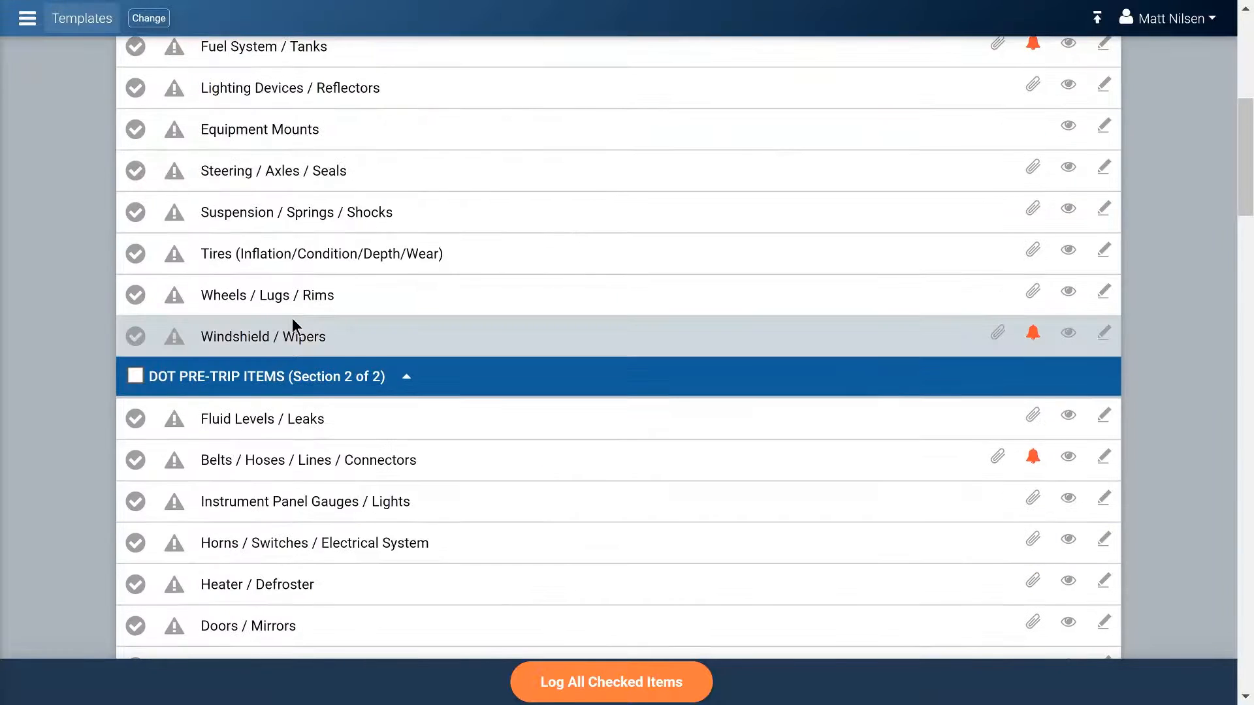
{"action": "scroll", "coordinate": [292, 319], "scroll_direction": "up", "scroll_amount": 3}
{"action": "scroll", "coordinate": [294, 327], "scroll_direction": "down", "scroll_amount": 1}
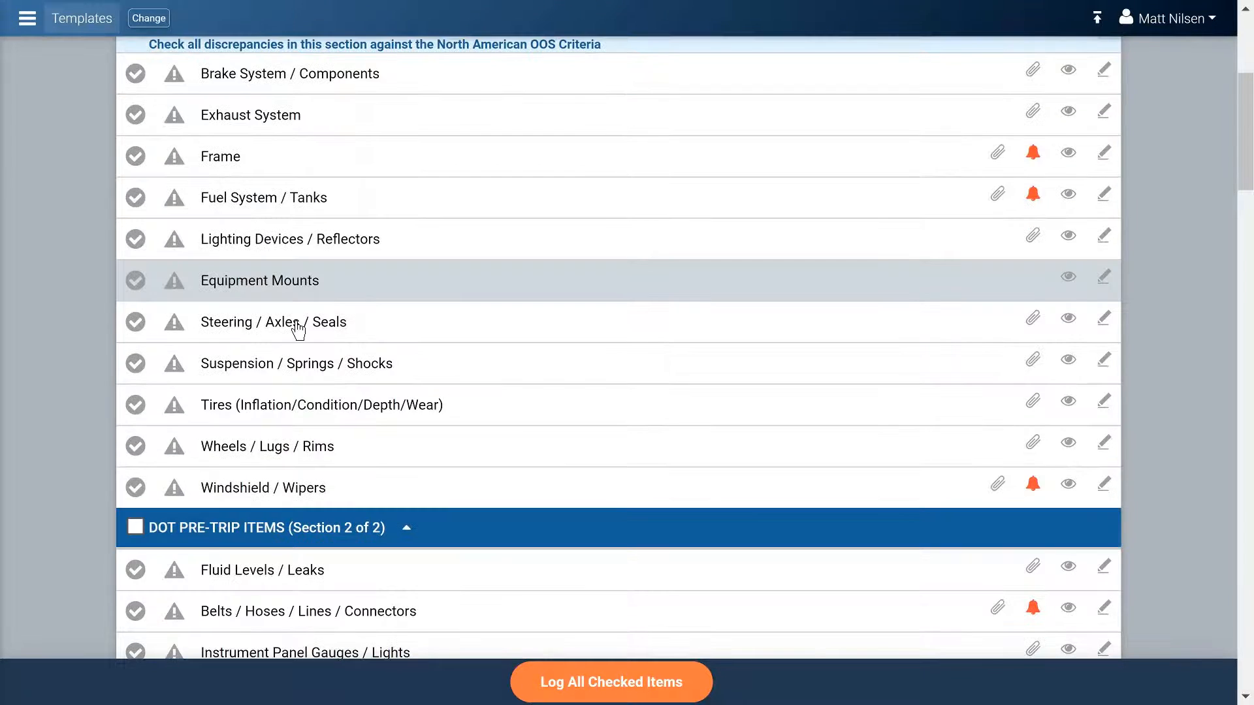
{"action": "scroll", "coordinate": [299, 330], "scroll_direction": "down", "scroll_amount": 1}
{"action": "left_click", "coordinate": [174, 560]}
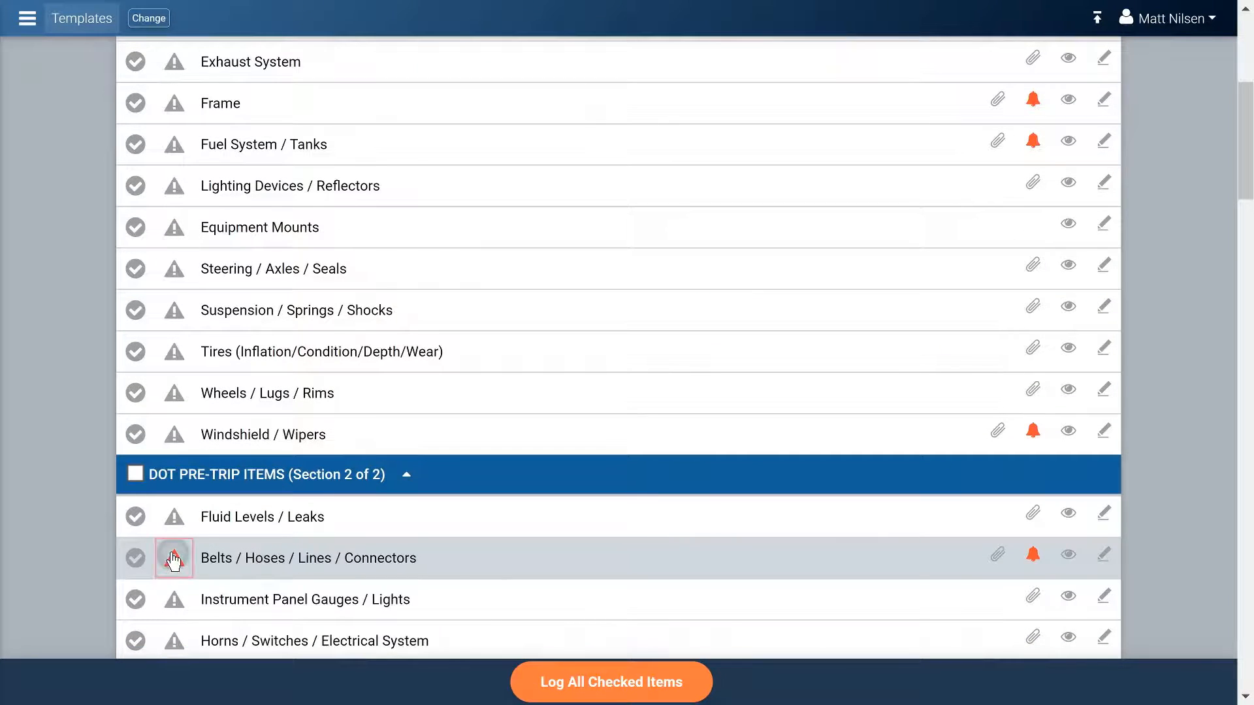
{"action": "scroll", "coordinate": [173, 560], "scroll_direction": "down", "scroll_amount": 3}
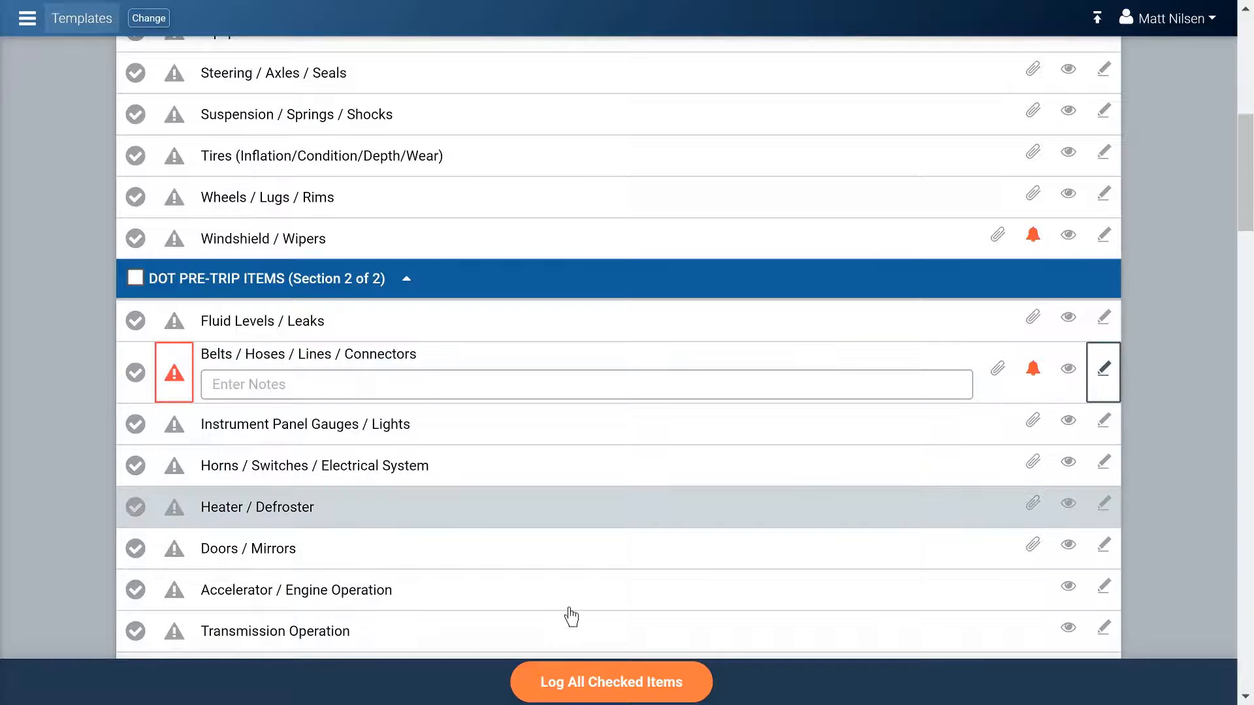
{"action": "left_click", "coordinate": [588, 682]}
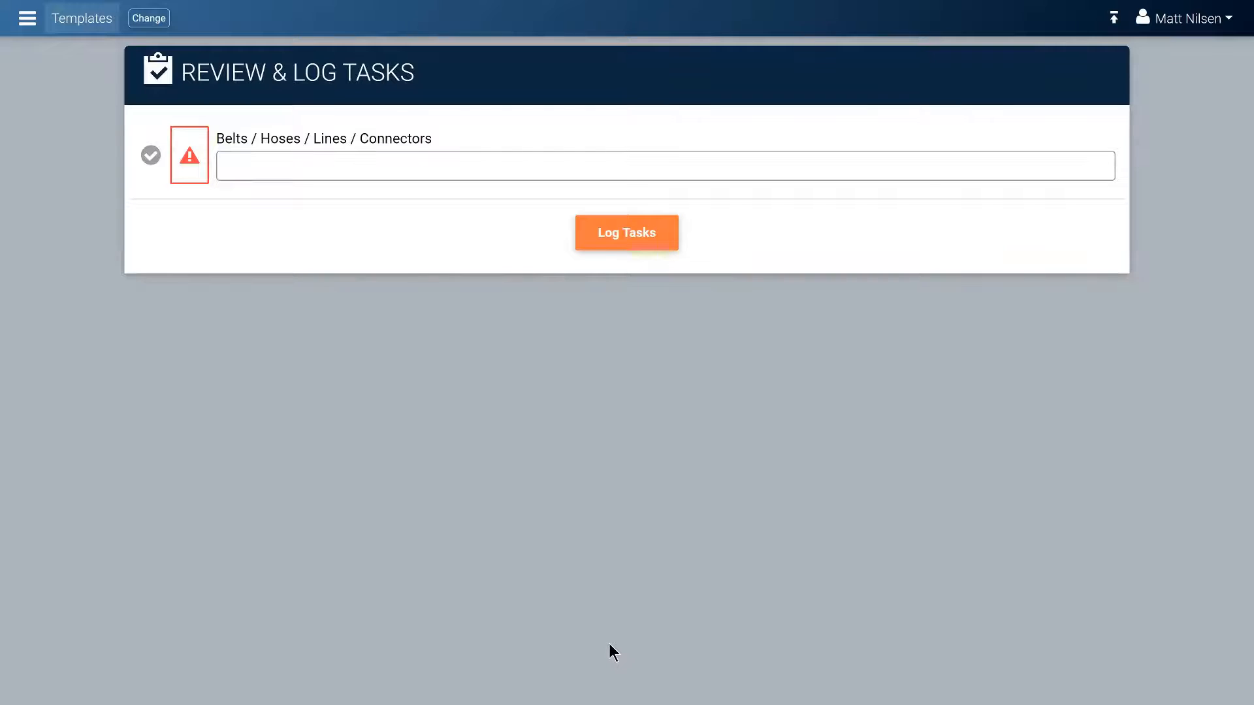
{"action": "left_click", "coordinate": [638, 238]}
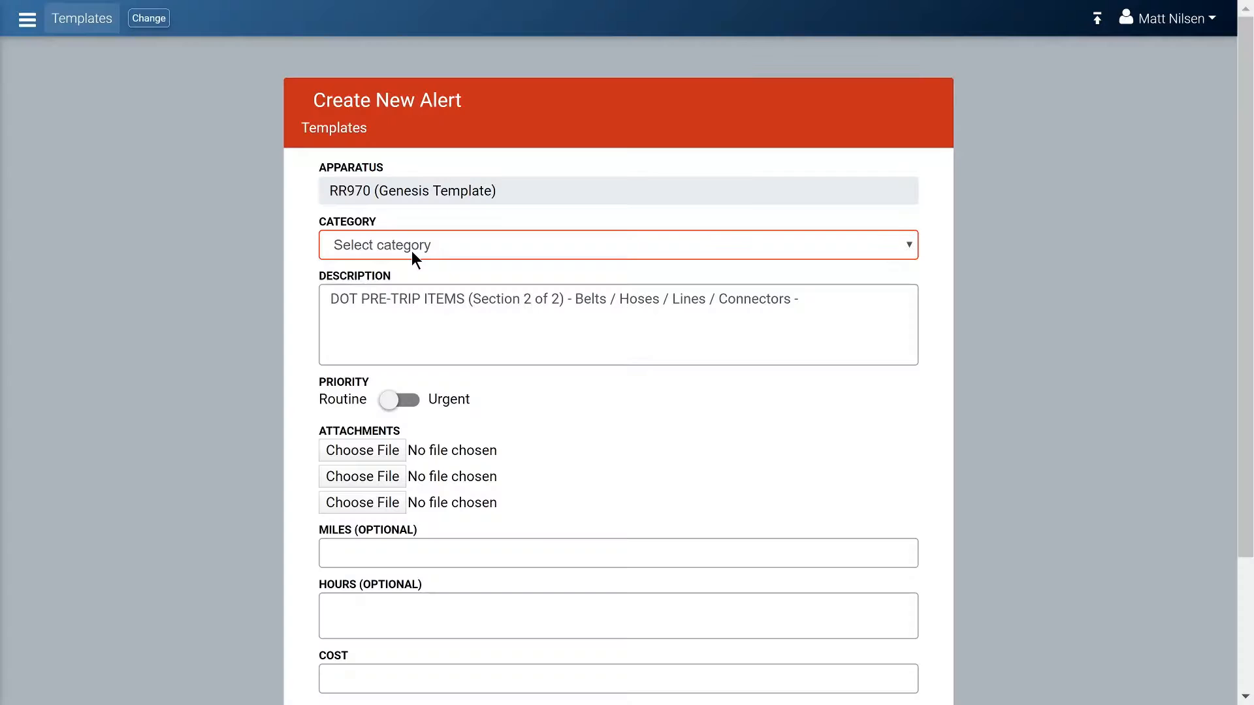
Set the new alert's category to Fleet, append "blown radiator hose" to its description, and make its priority Urgent.
{"action": "left_click", "coordinate": [411, 248]}
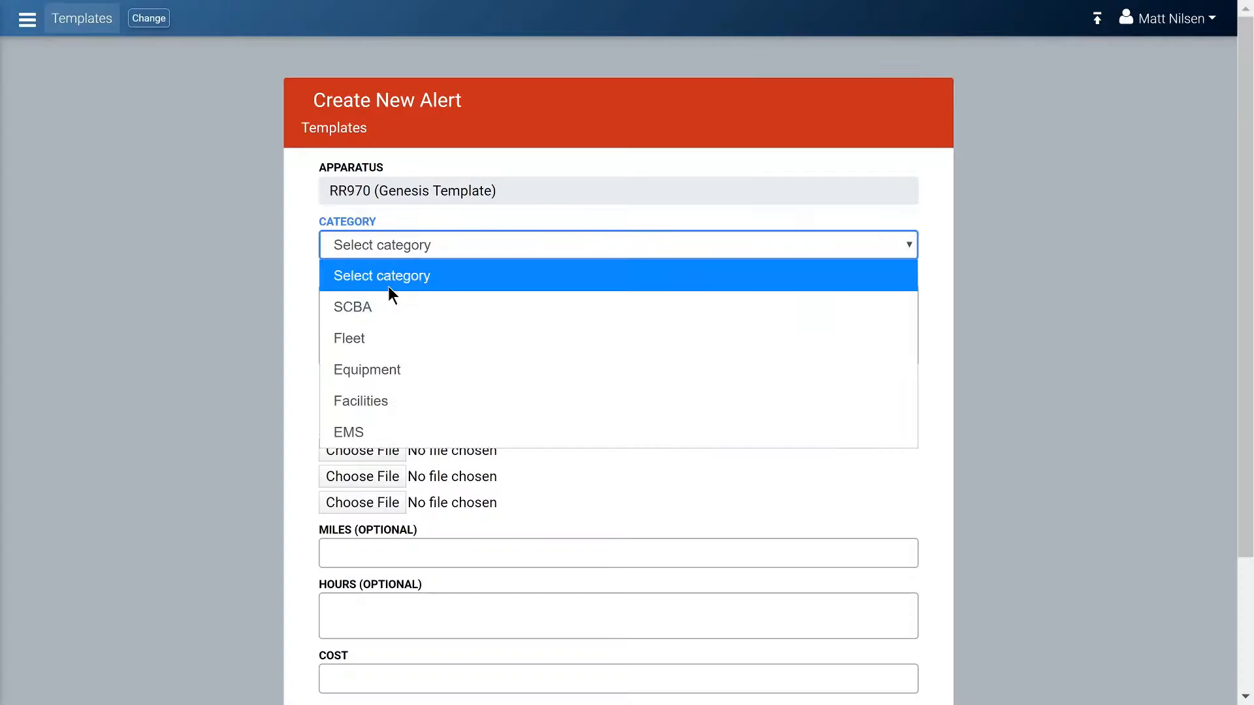
{"action": "left_click", "coordinate": [363, 338]}
{"action": "left_click", "coordinate": [820, 302]}
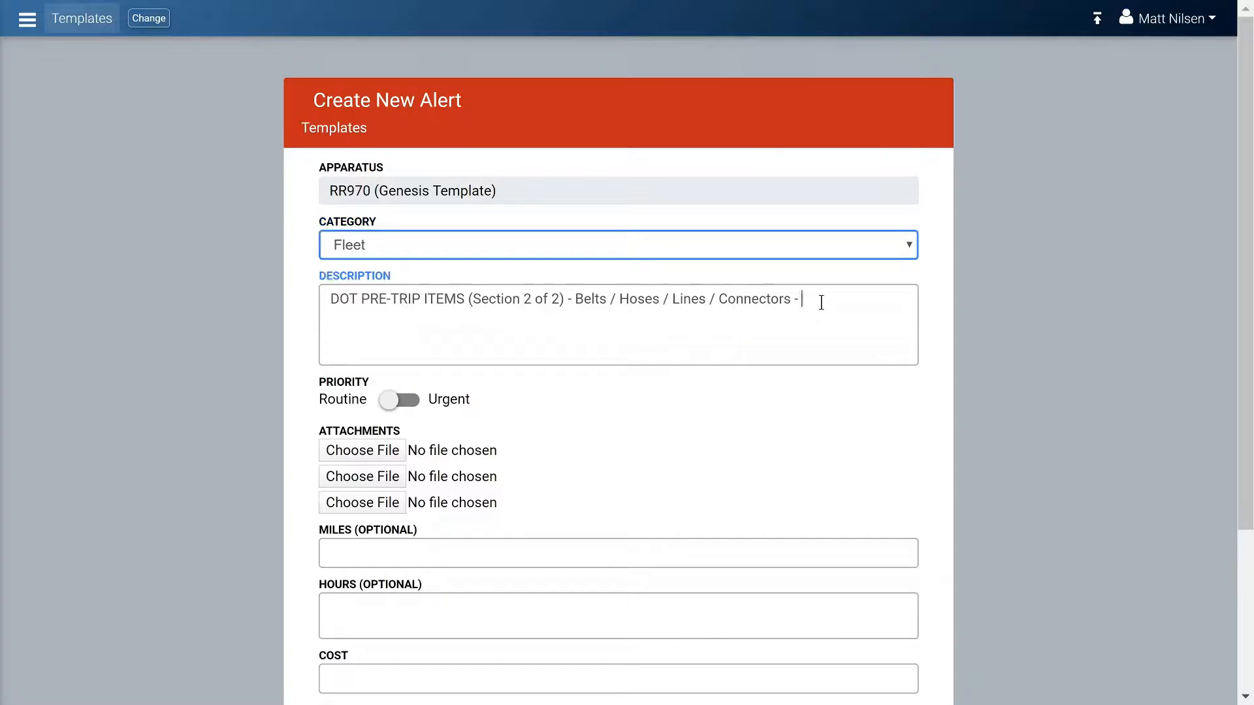
{"action": "type", "text": "blown radia"}
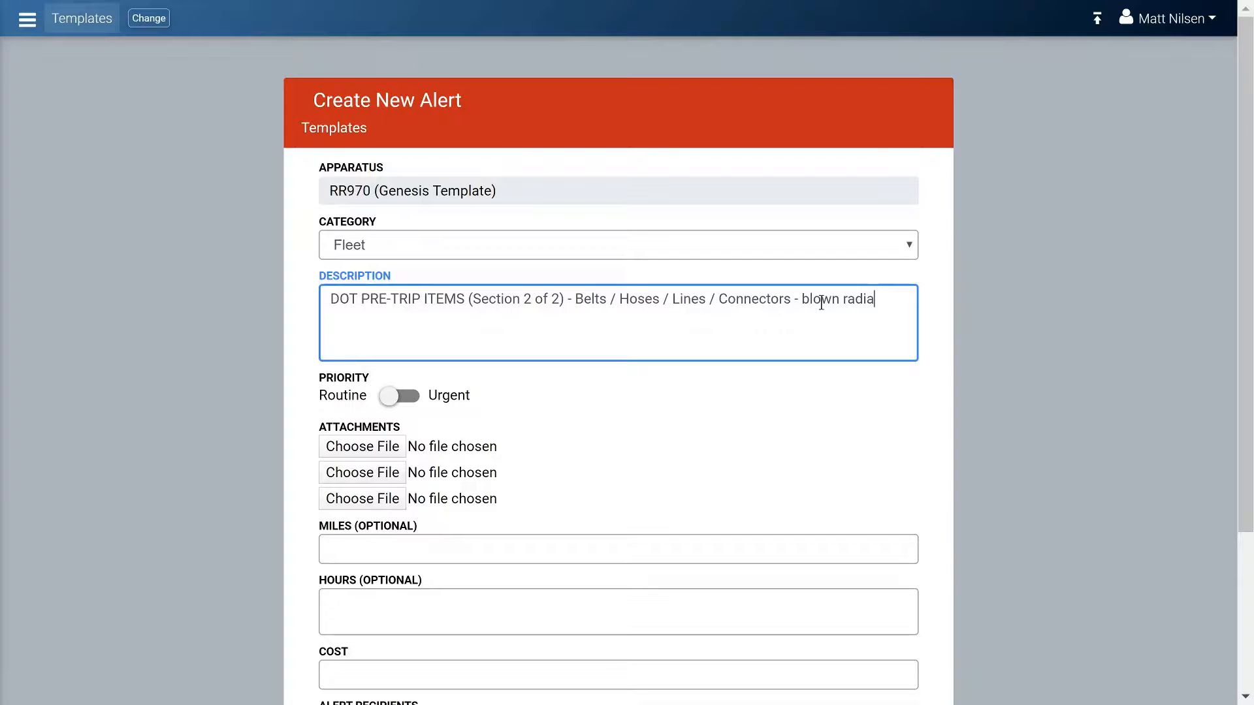
{"action": "type", "text": "tor hose"}
{"action": "left_click", "coordinate": [400, 395]}
Enter 100000 miles and 24 hours on the radiator hose alert, leave the cost empty, and set the alert.
{"action": "scroll", "coordinate": [374, 346], "scroll_direction": "down", "scroll_amount": 3}
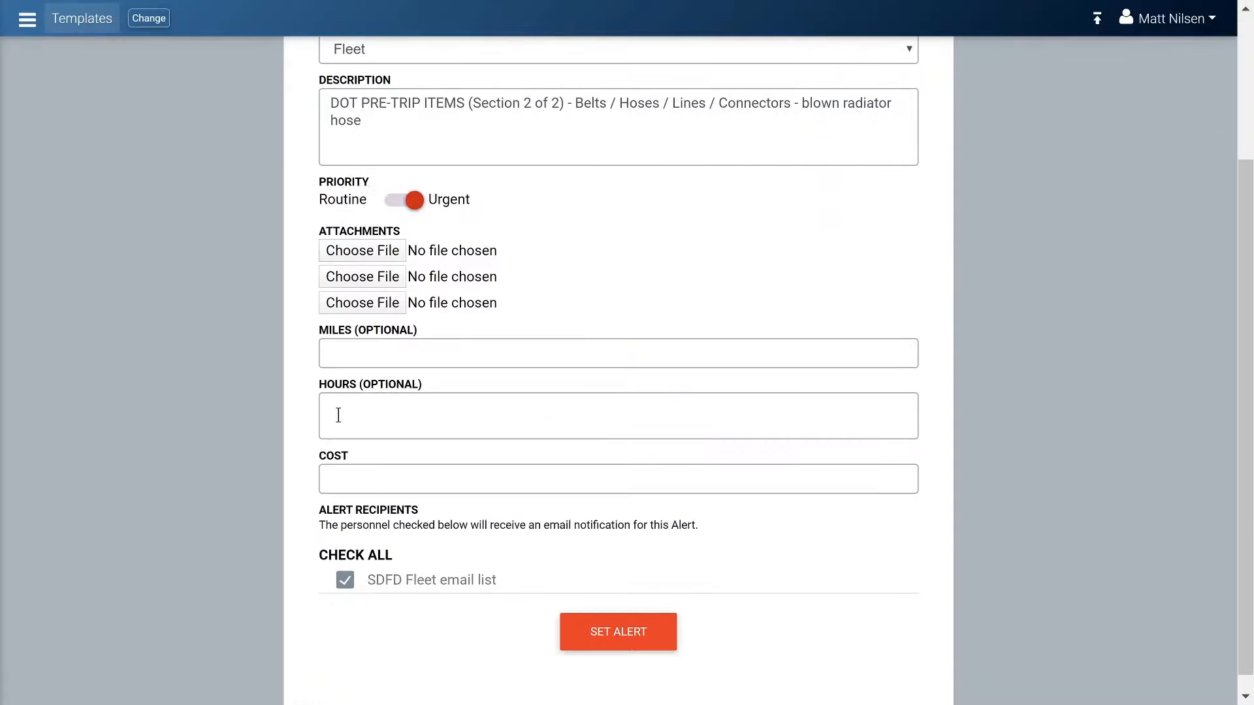
{"action": "left_click", "coordinate": [373, 353]}
{"action": "type", "text": "100000"}
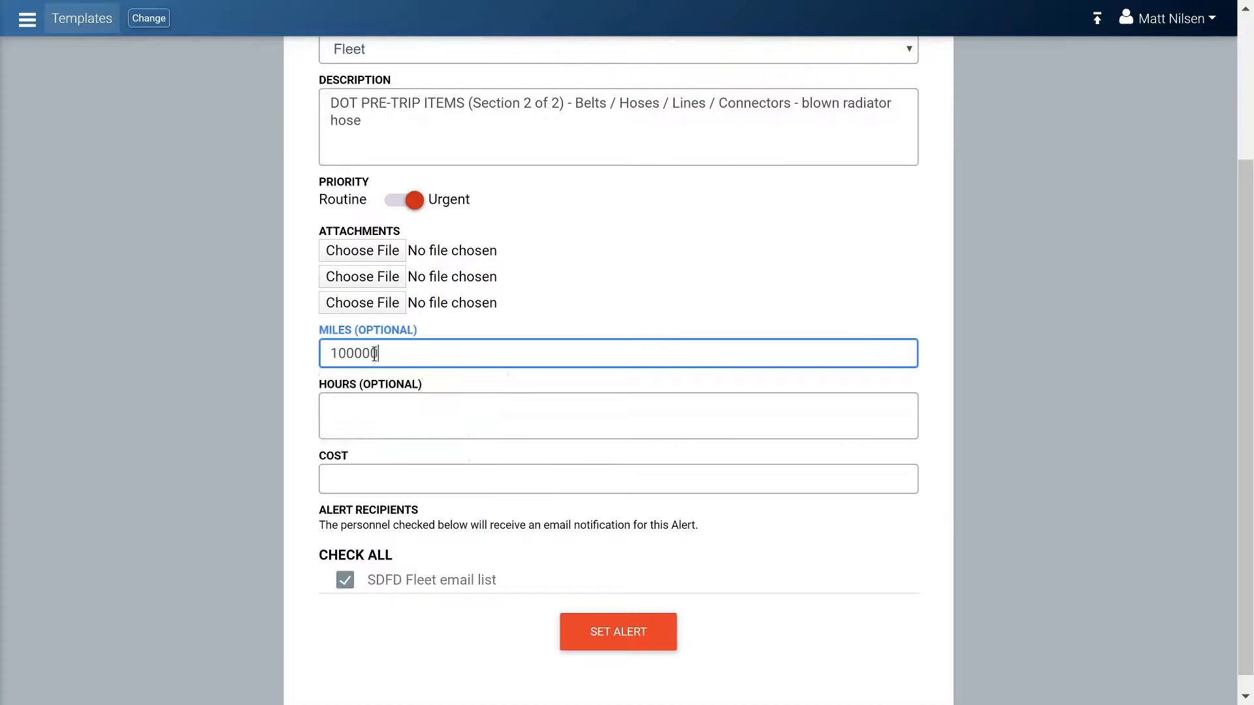
{"action": "key", "text": "Tab"}
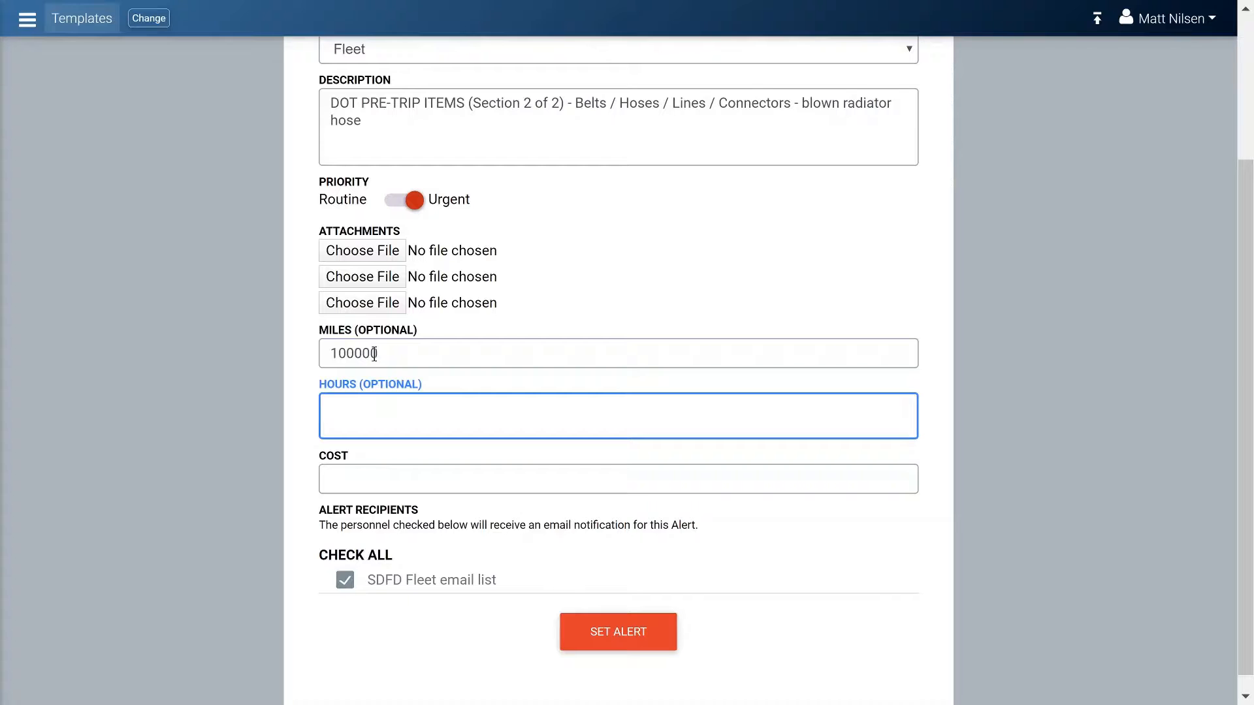
{"action": "type", "text": "24"}
{"action": "key", "text": "Tab"}
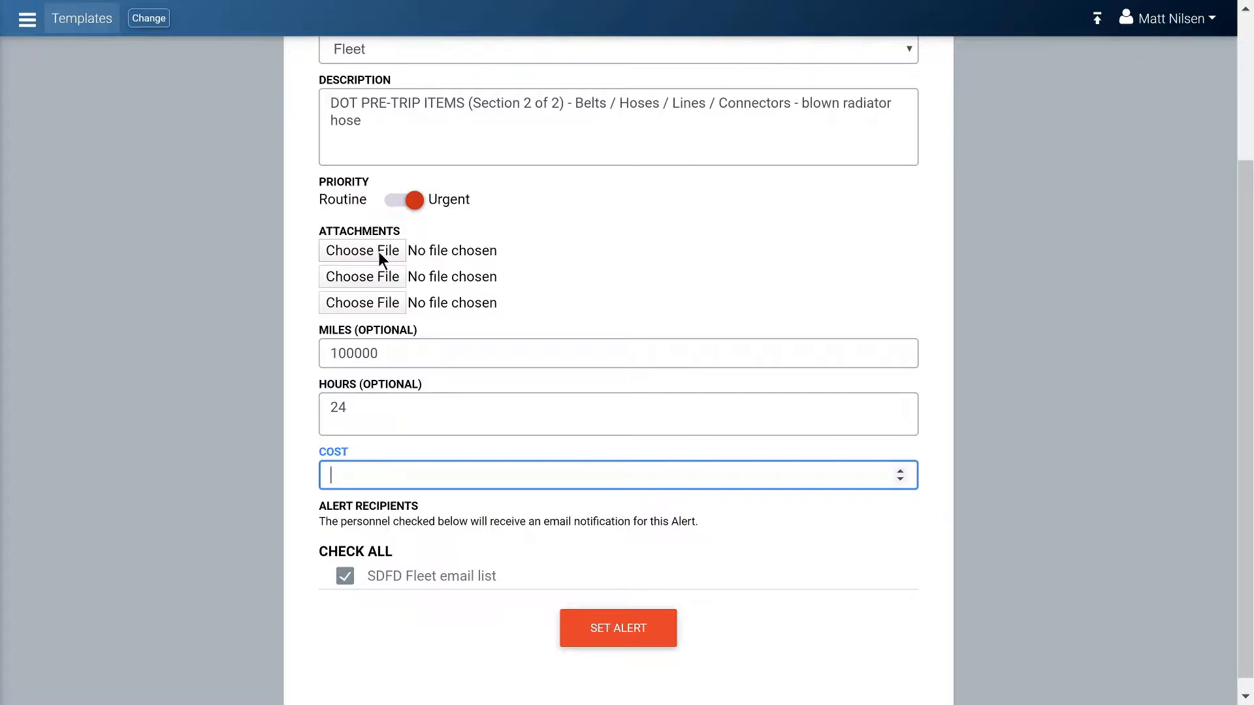
{"action": "scroll", "coordinate": [389, 543], "scroll_direction": "down", "scroll_amount": 1}
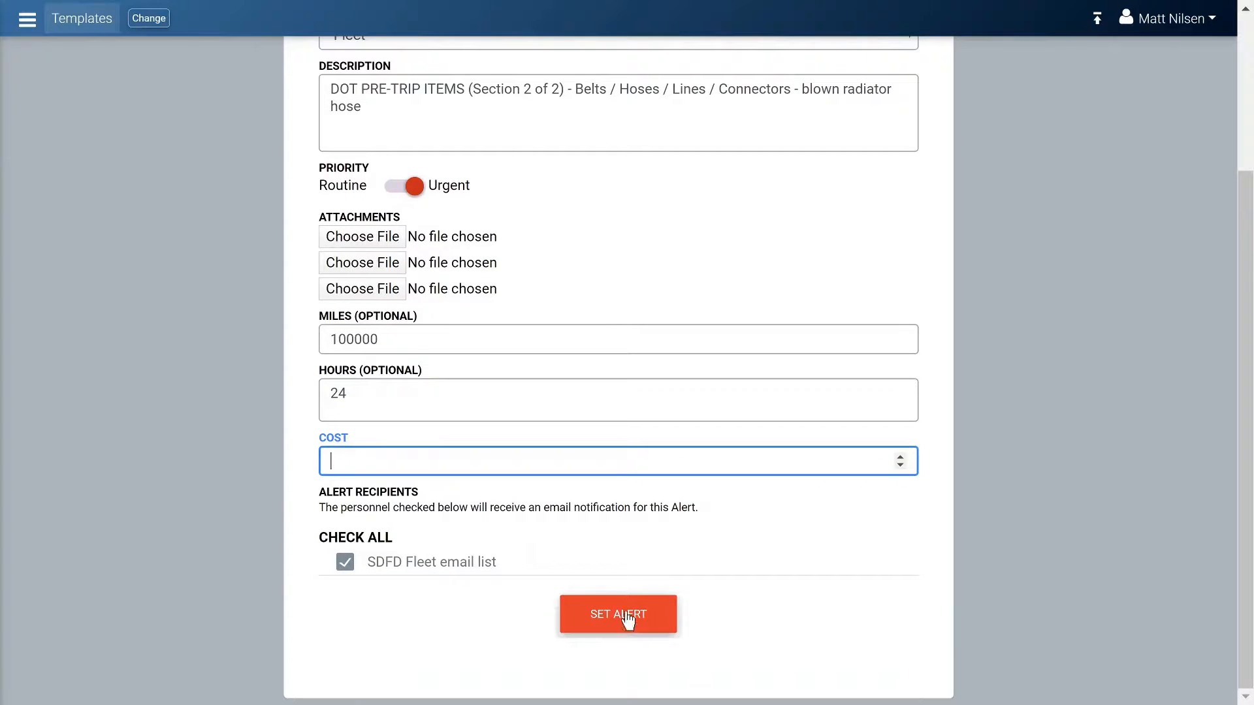
{"action": "left_click", "coordinate": [625, 617]}
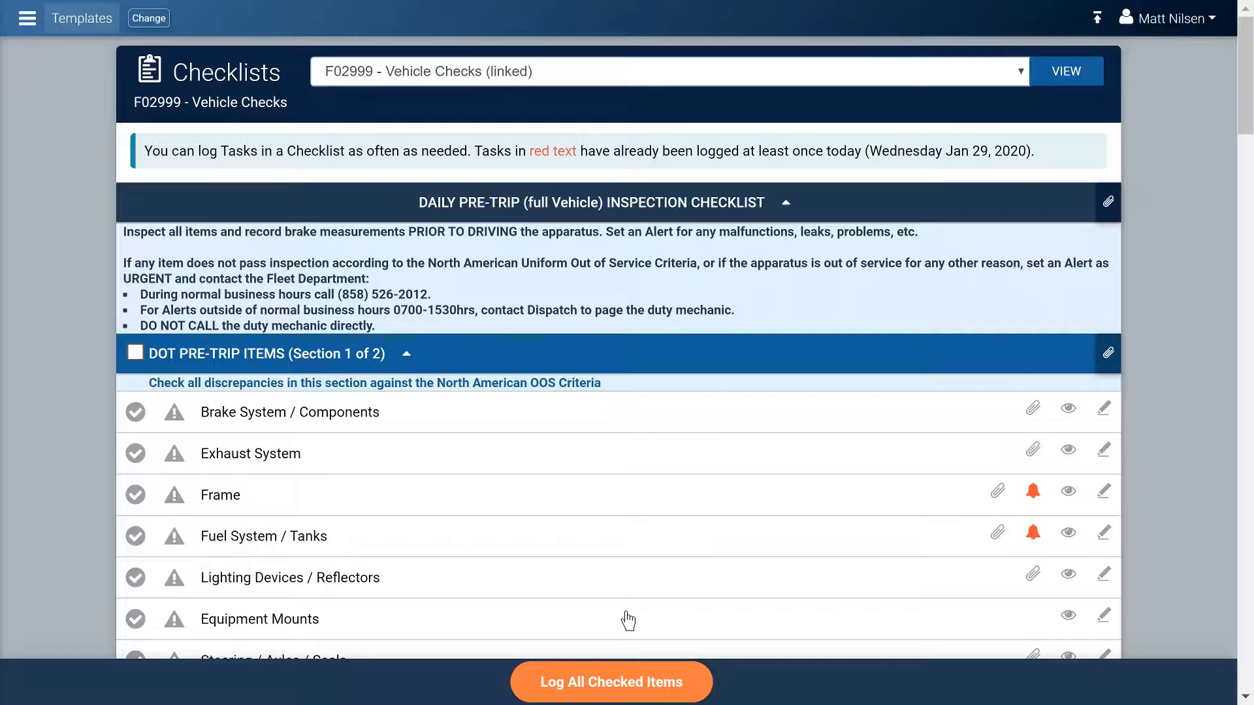
Return from the Vehicle Checks checklist to the home dashboard.
{"action": "left_click", "coordinate": [26, 18]}
{"action": "left_click", "coordinate": [97, 106]}
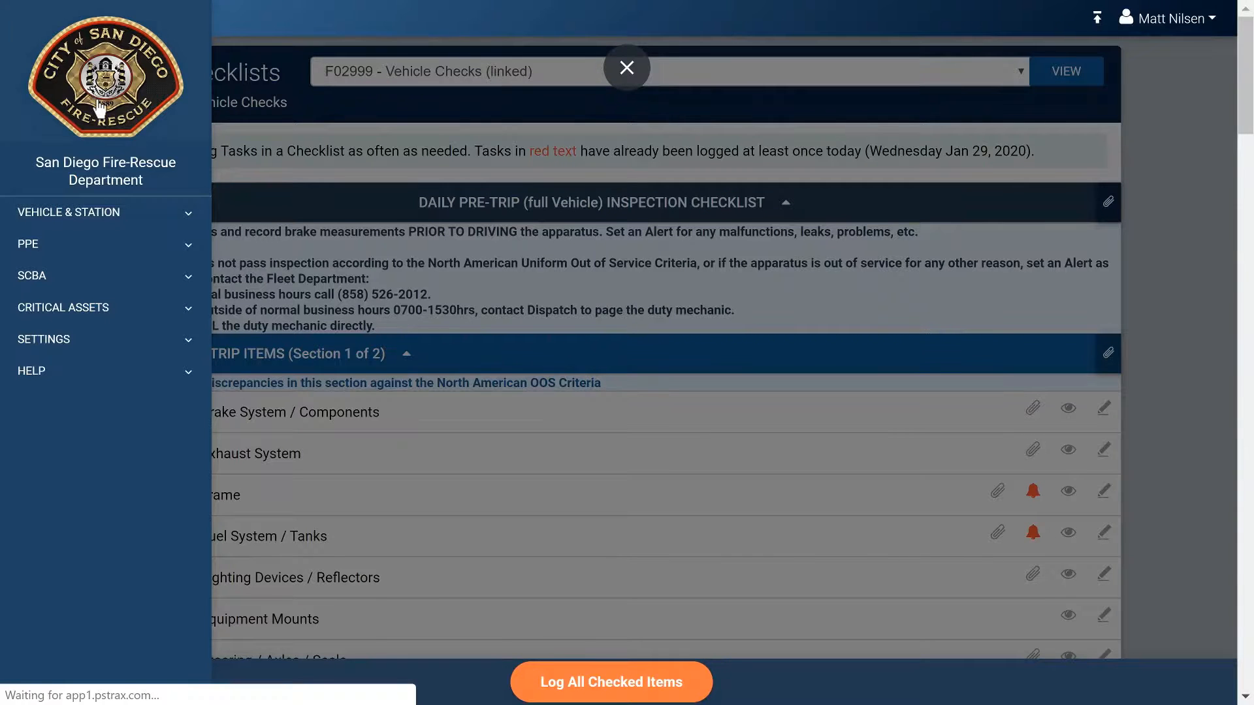